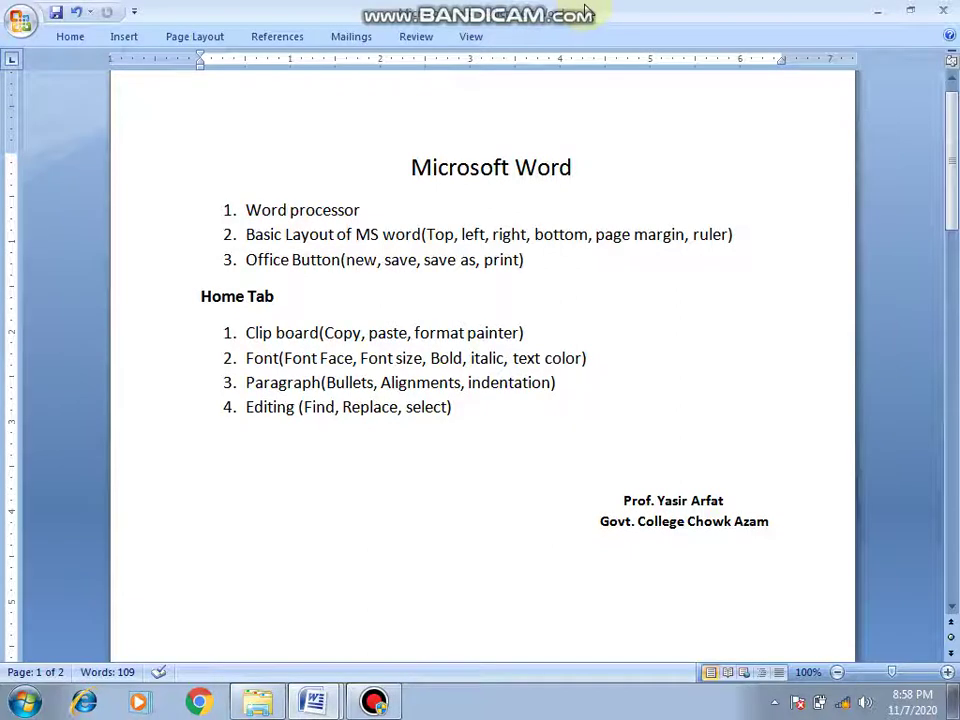
Browse the Start menu's All Programs list, then search for 'word'.
mouse_move(673, 9)
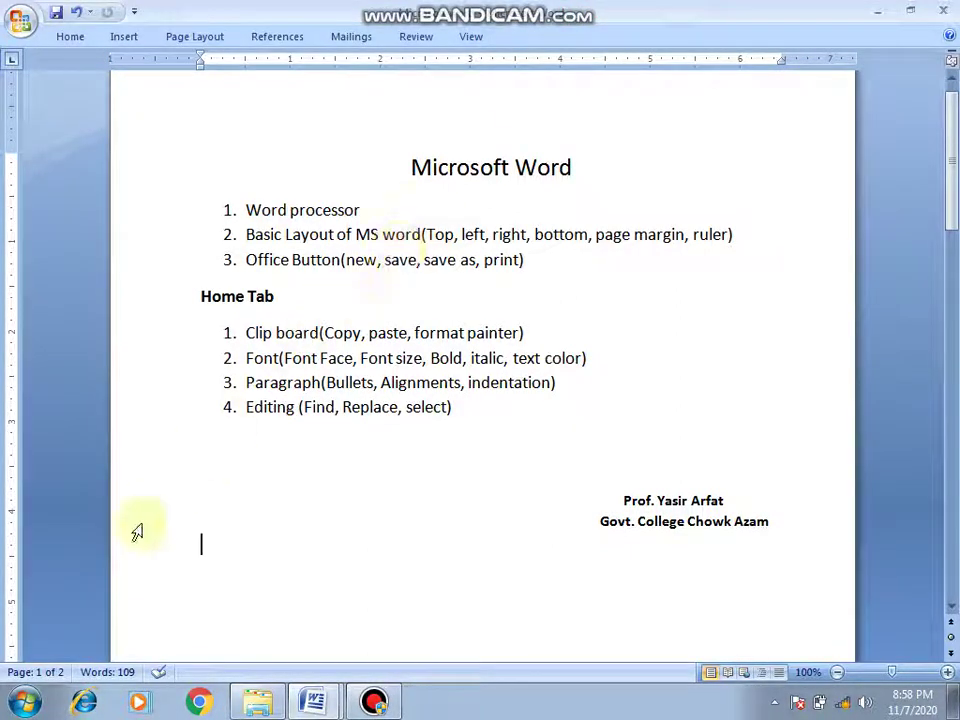
left_click(24, 702)
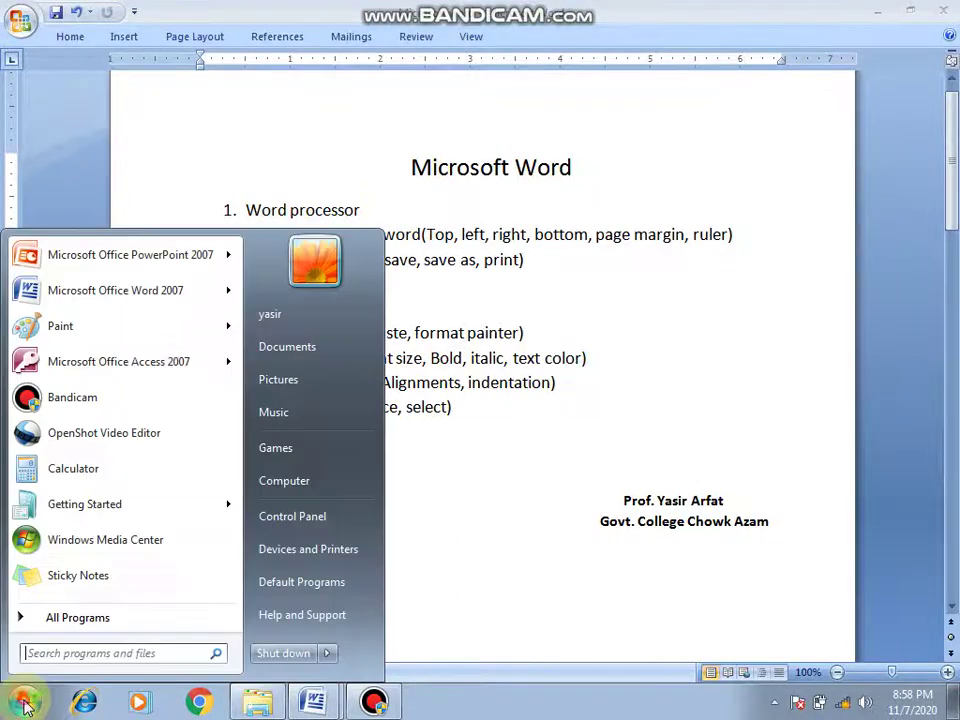
mouse_move(115, 512)
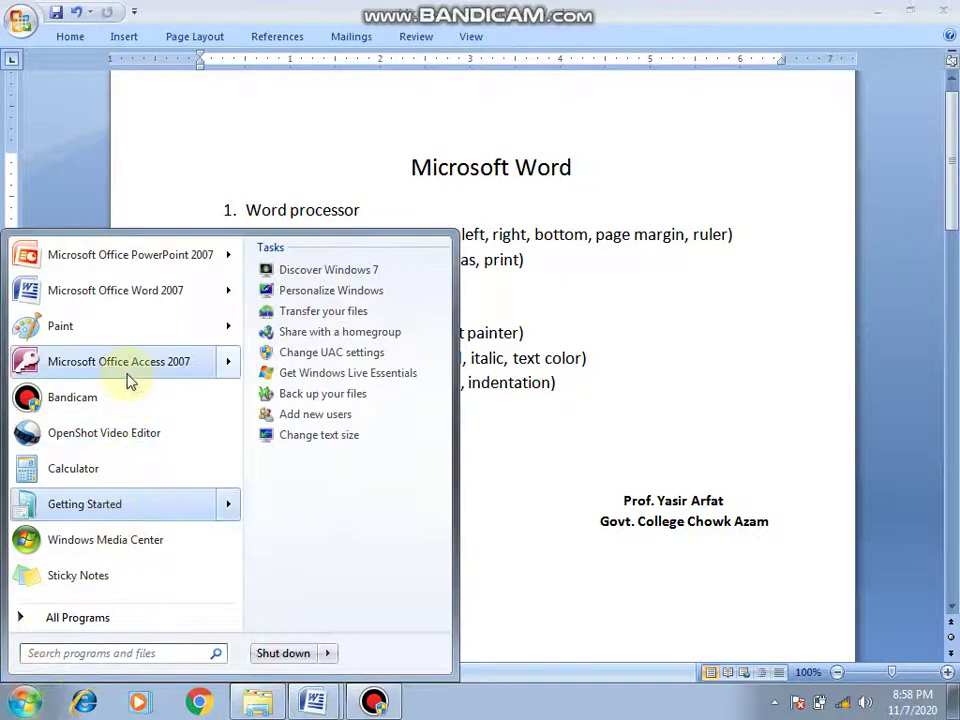
mouse_move(143, 297)
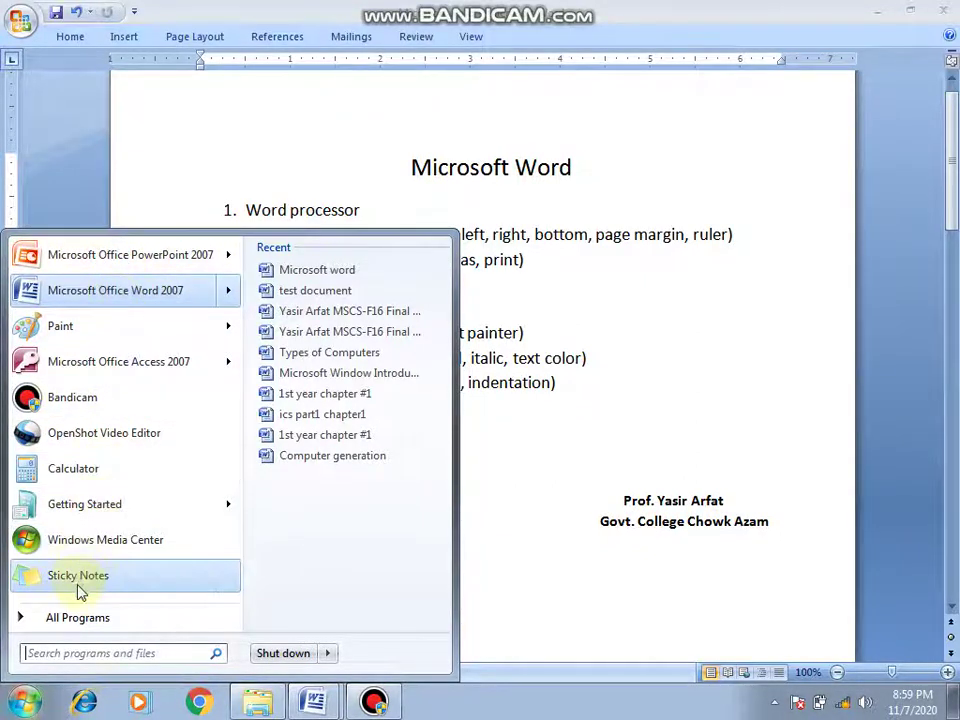
left_click(75, 628)
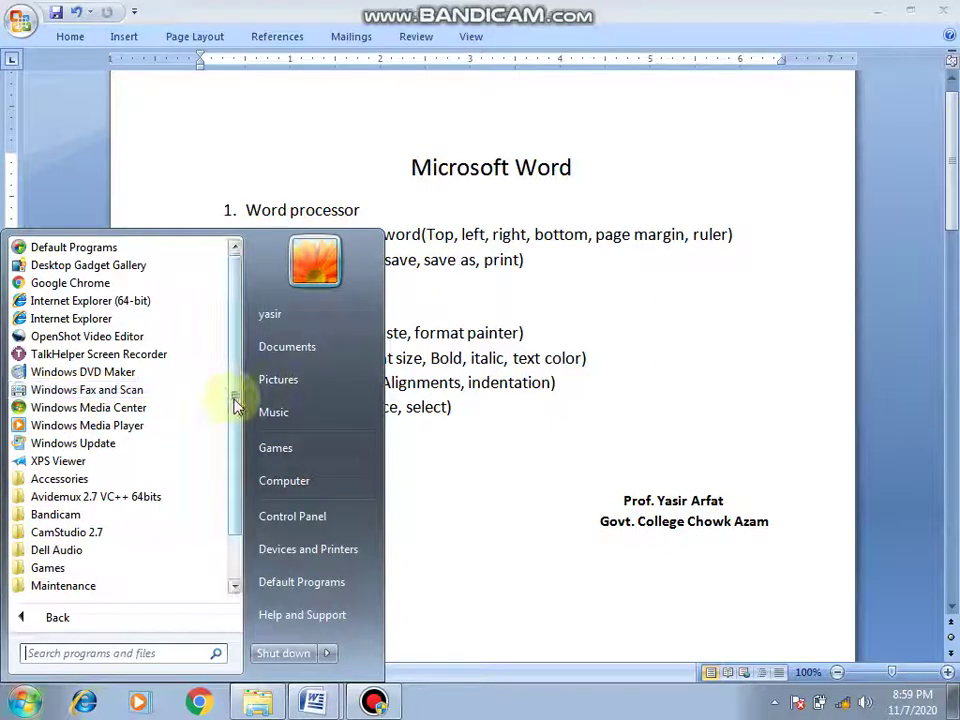
left_click_drag(236, 398, 230, 466)
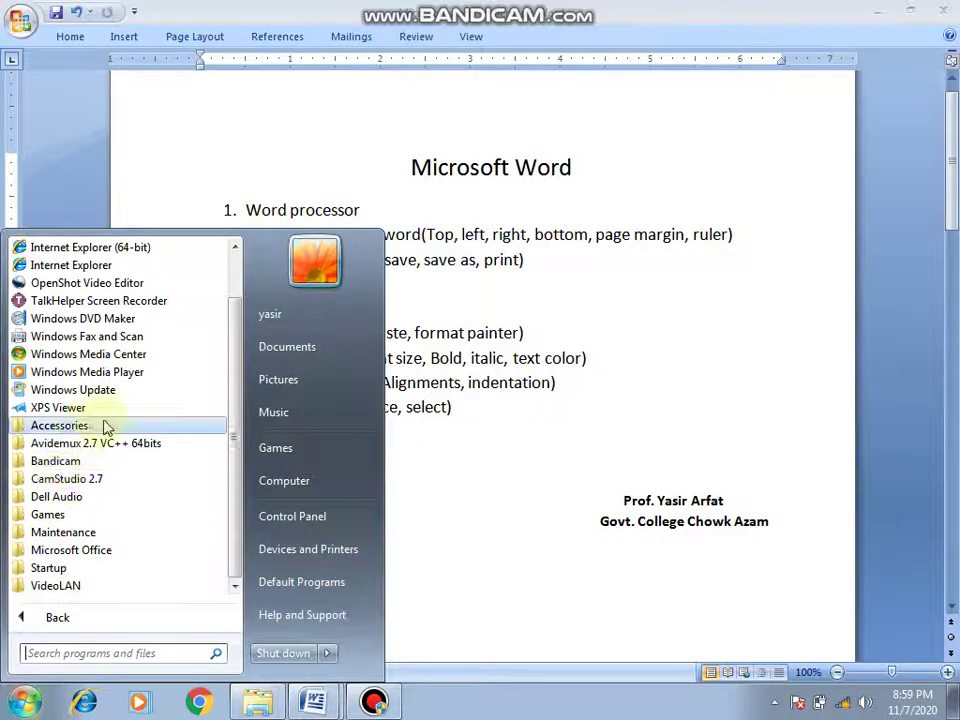
left_click(103, 651)
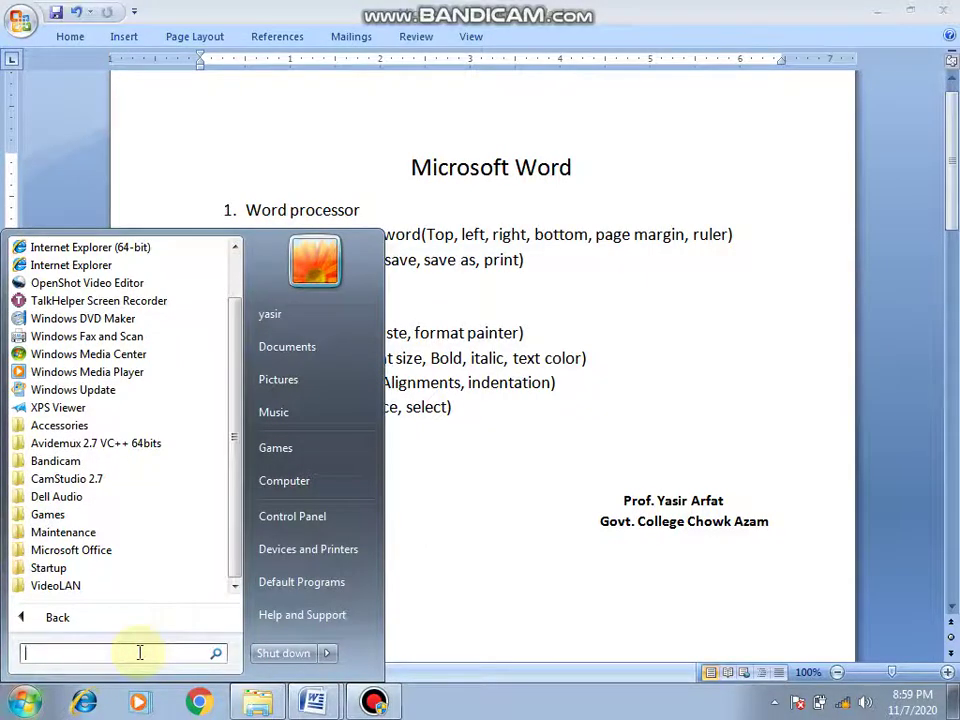
type("word")
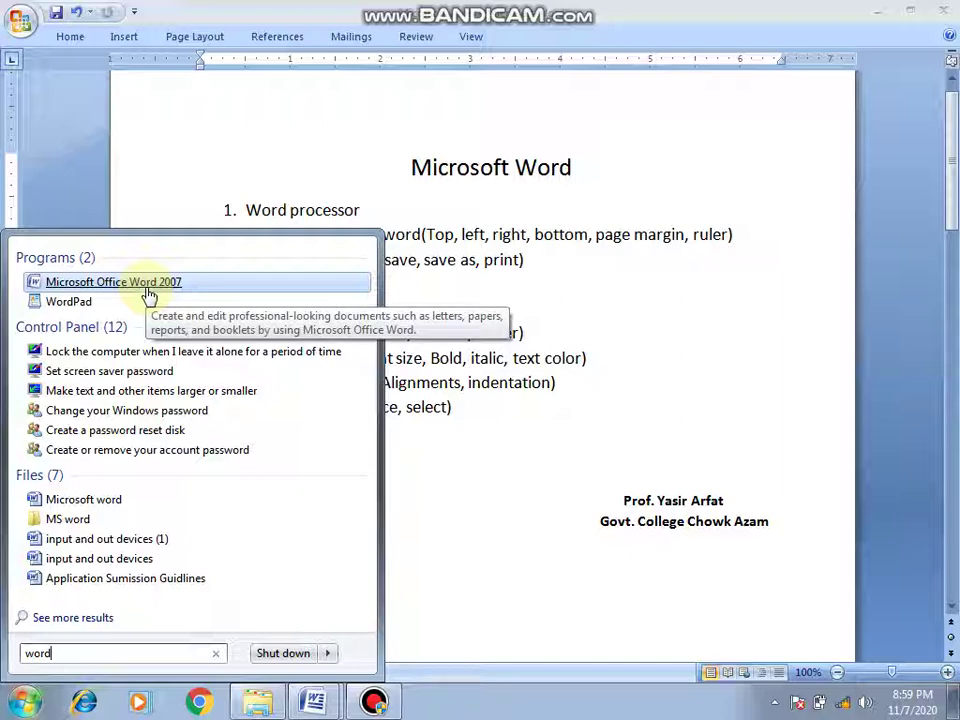
Launch Word 2007, close the blank document, then select and deselect the Microsoft Word topics outline.
left_click(148, 290)
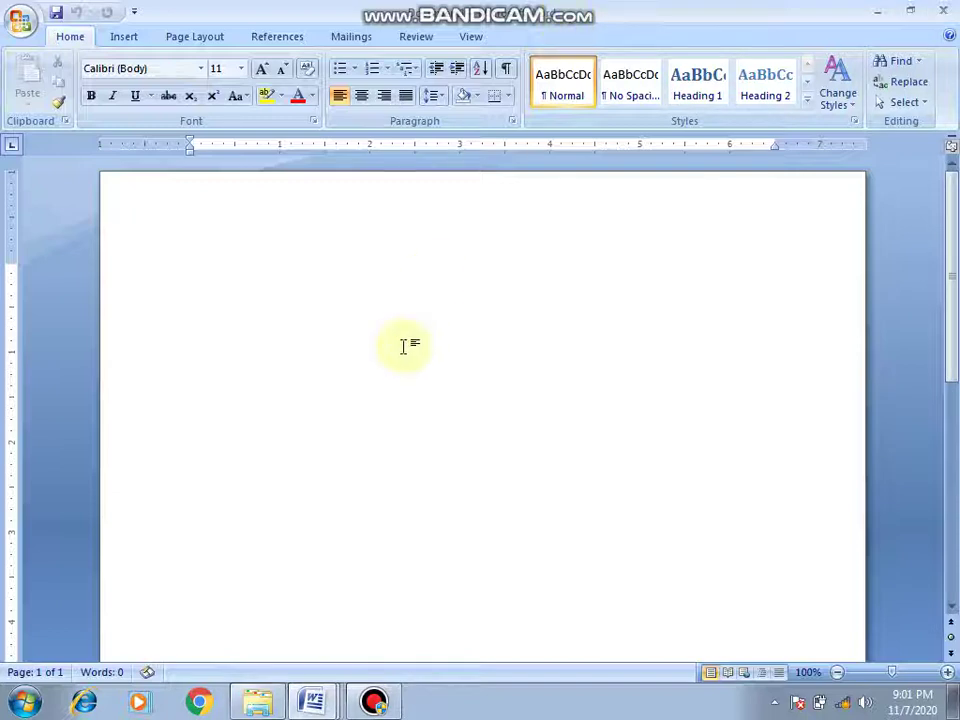
mouse_move(322, 700)
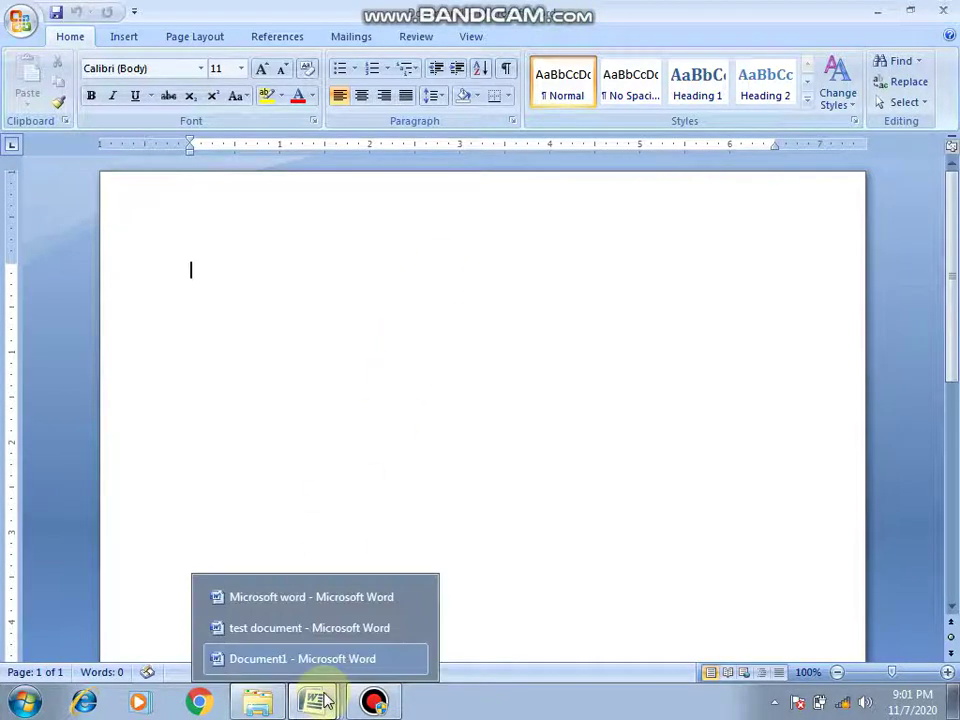
left_click(945, 14)
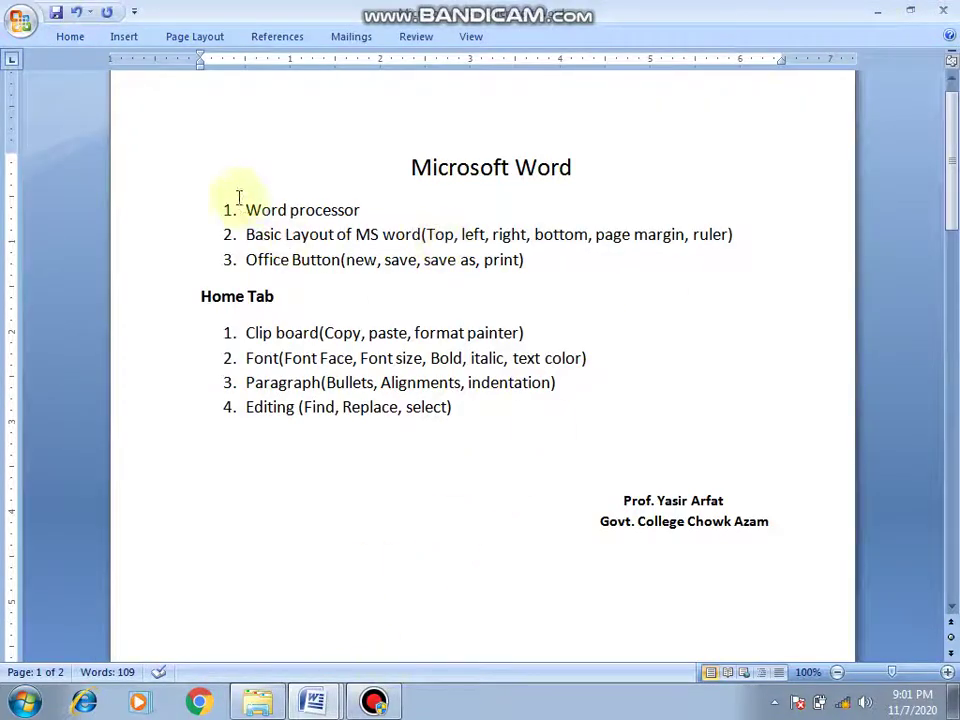
left_click_drag(240, 197, 465, 409)
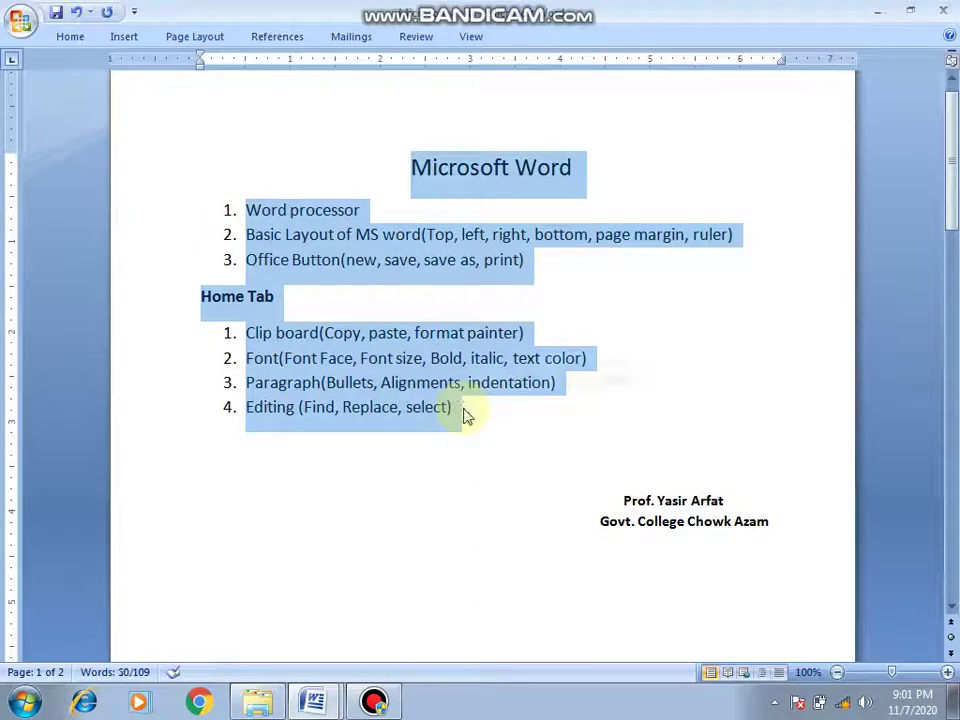
left_click(405, 460)
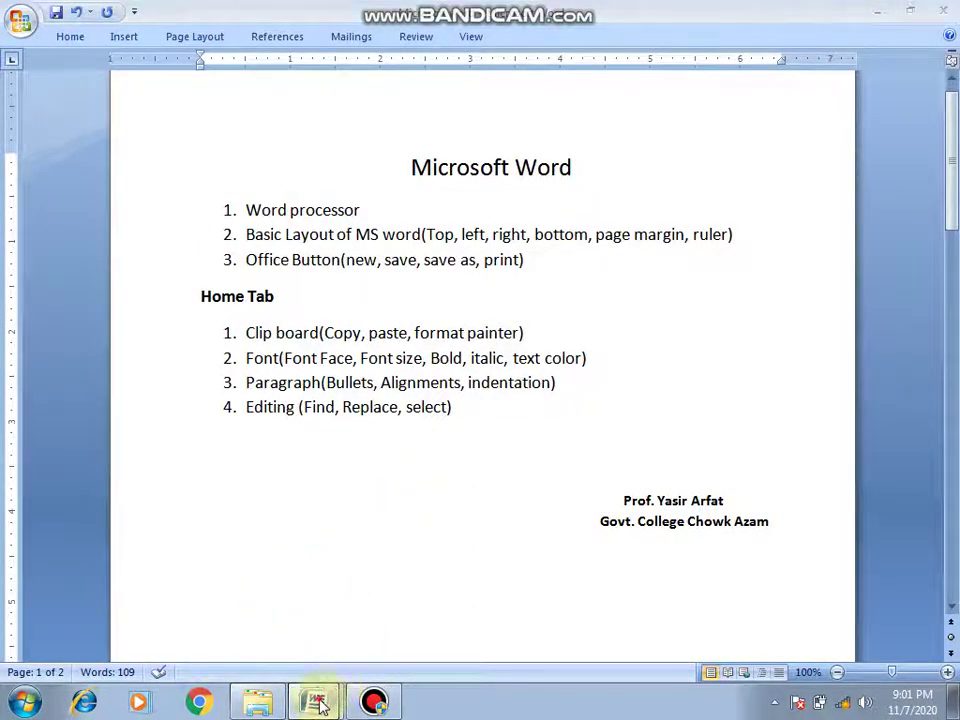
Switch to the test document and select, then deselect, the Genetic Algorithms text.
mouse_move(335, 695)
left_click(332, 660)
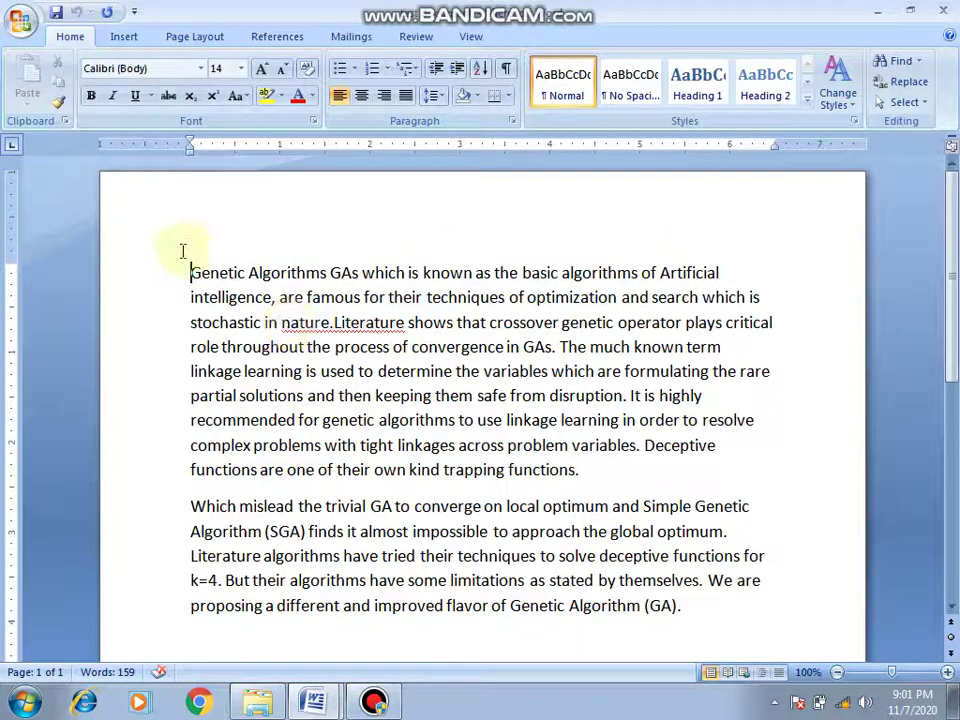
left_click_drag(184, 265, 680, 598)
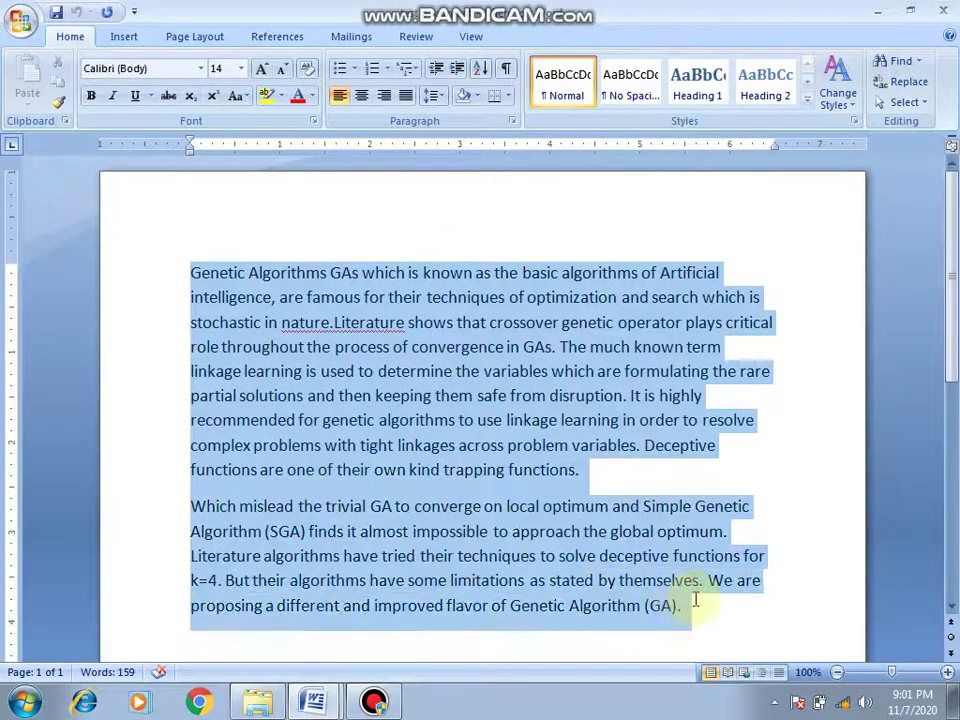
left_click(745, 425)
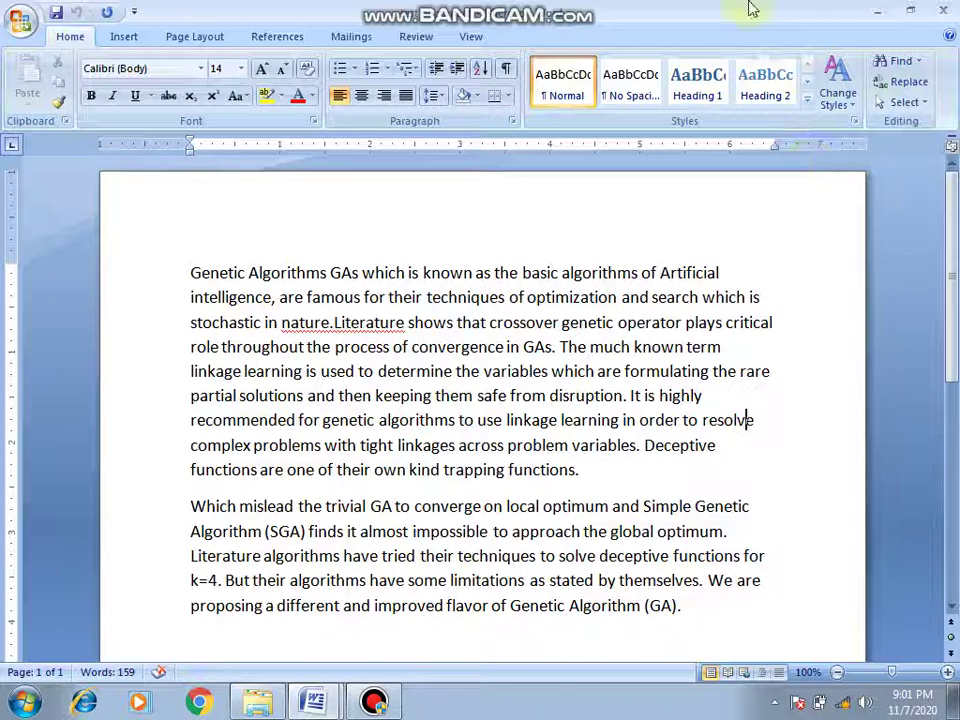
Adjust the Word window using its title-bar controls and by dragging the title bar.
mouse_move(665, 12)
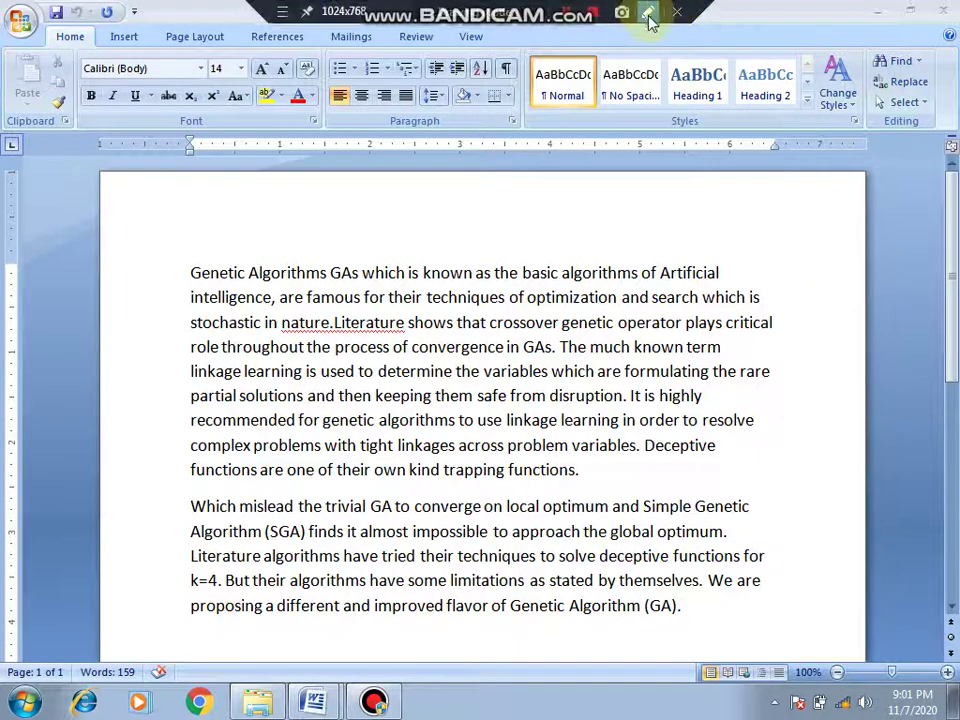
left_click(648, 13)
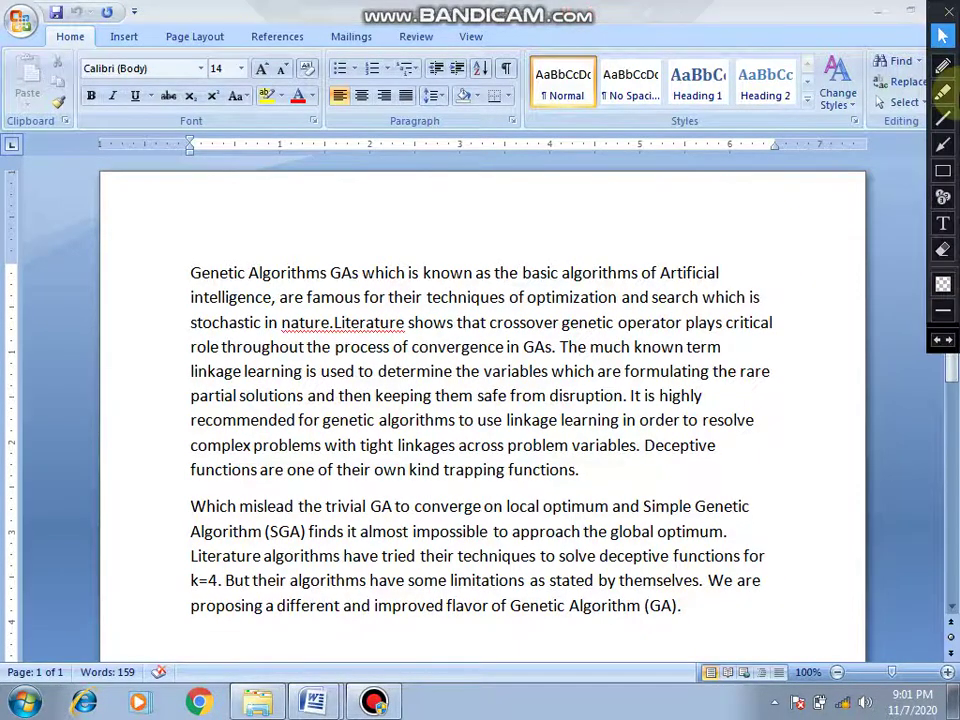
left_click(943, 172)
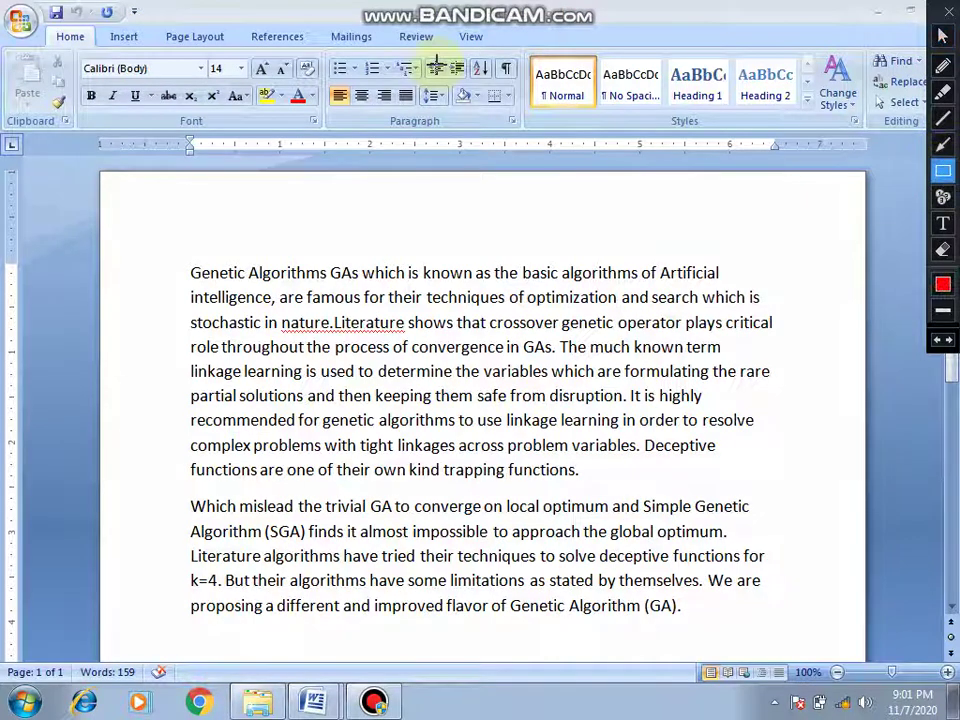
left_click_drag(385, 2, 590, 27)
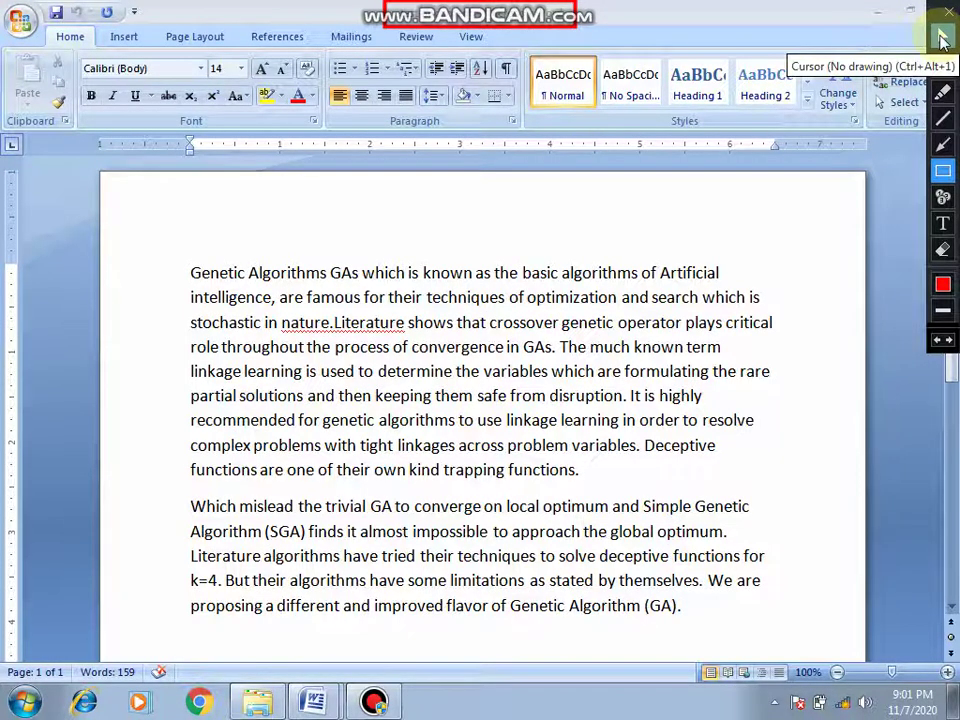
left_click(942, 38)
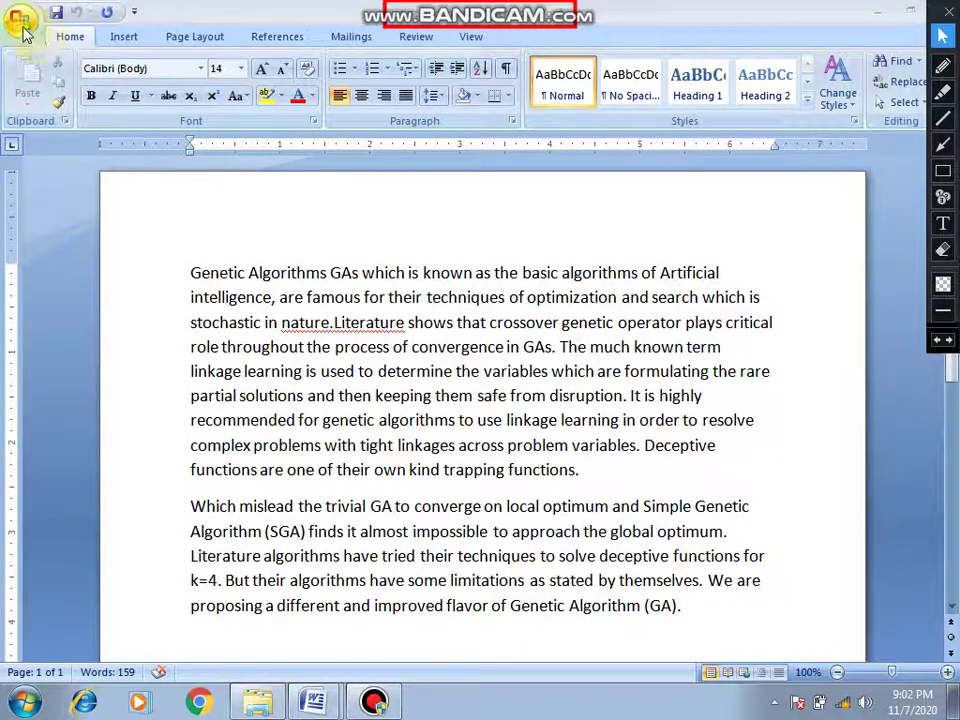
left_click(944, 172)
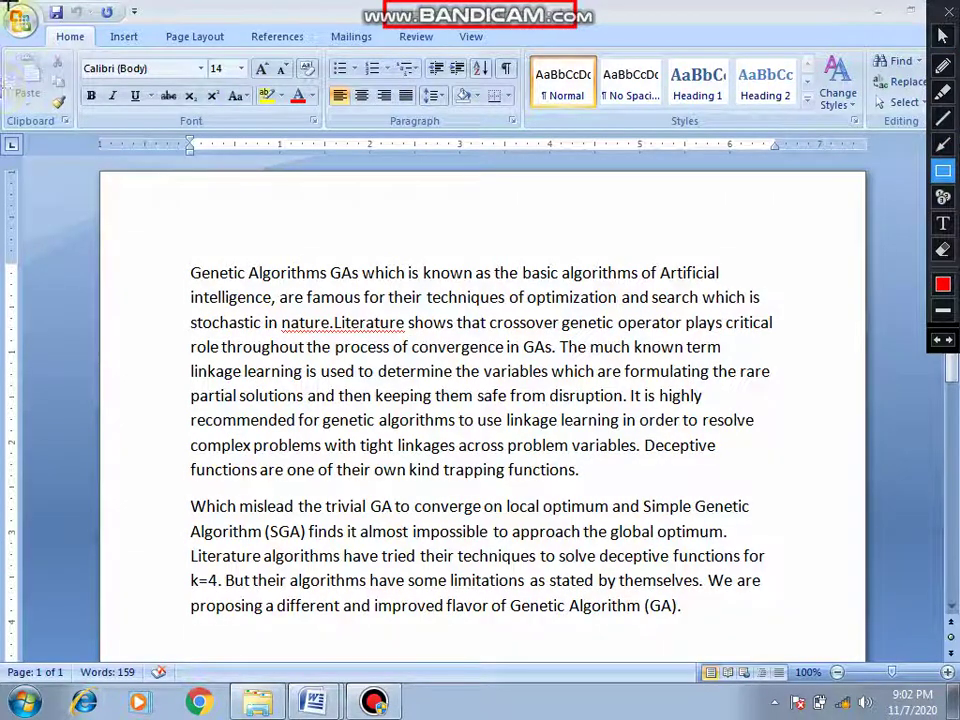
left_click_drag(2, 2, 42, 46)
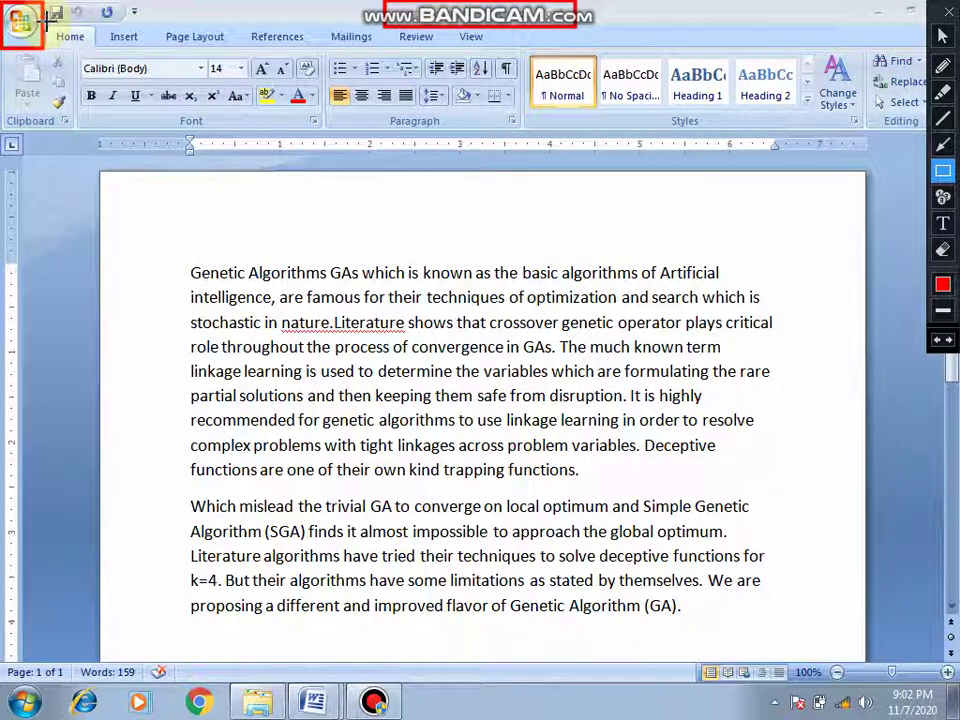
mouse_move(44, 22)
left_mouse_down()
mouse_move(88, 46)
mouse_move(229, 50)
left_mouse_up()
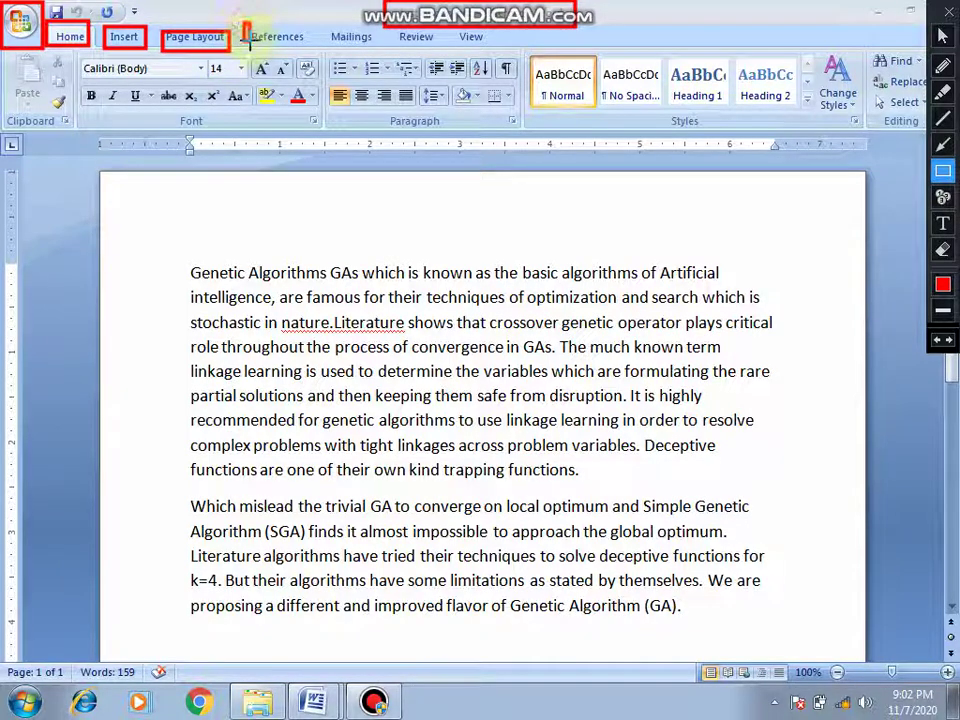
left_click_drag(243, 25, 314, 51)
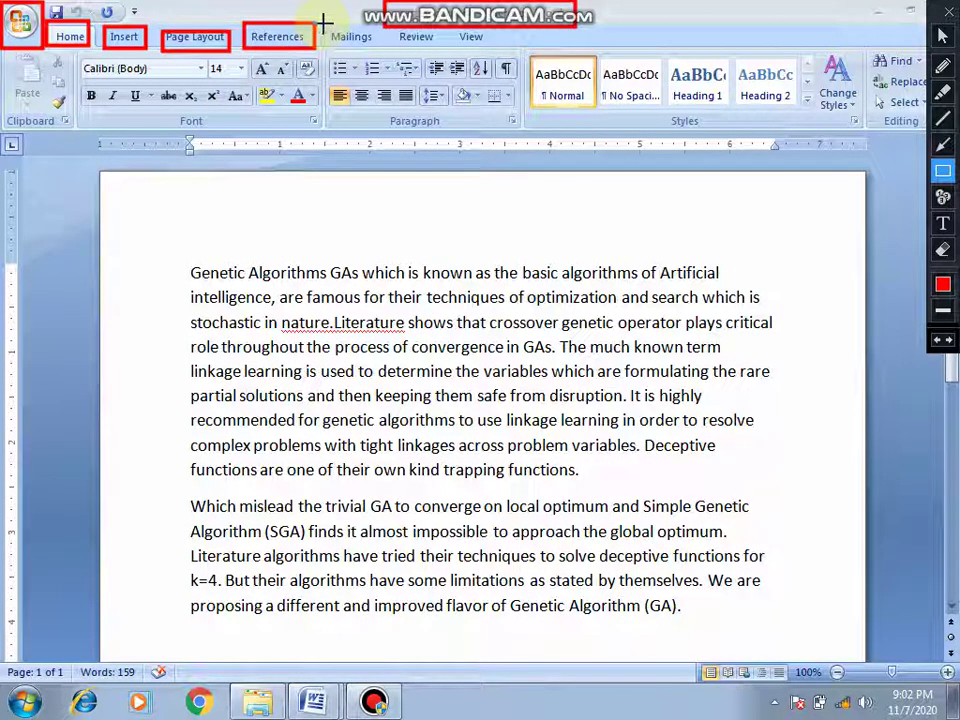
left_click_drag(322, 25, 380, 50)
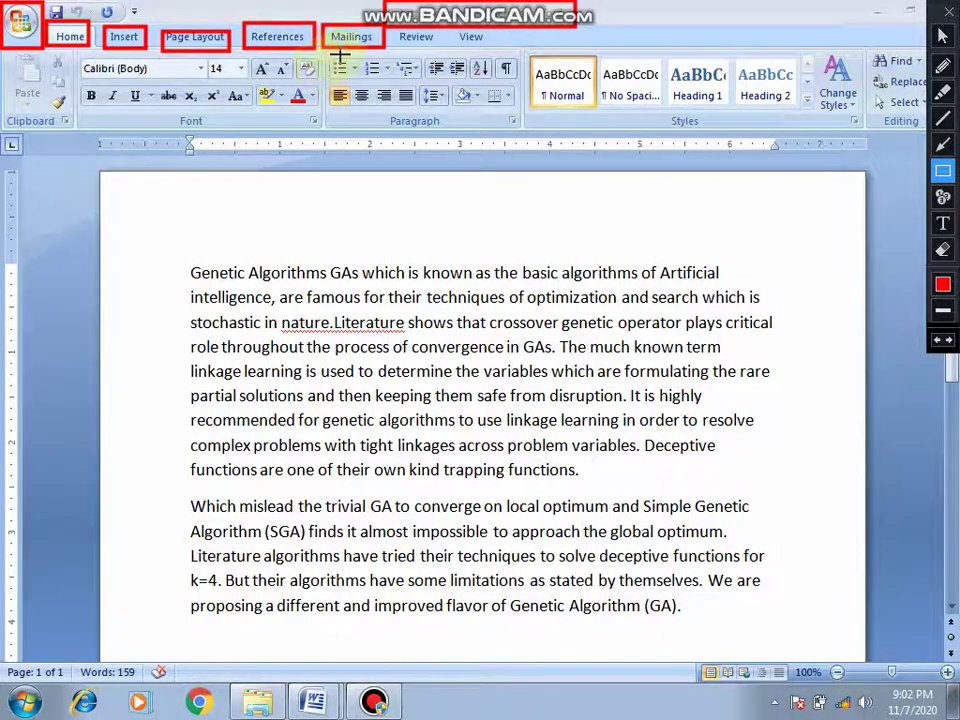
key("ctrl+z")
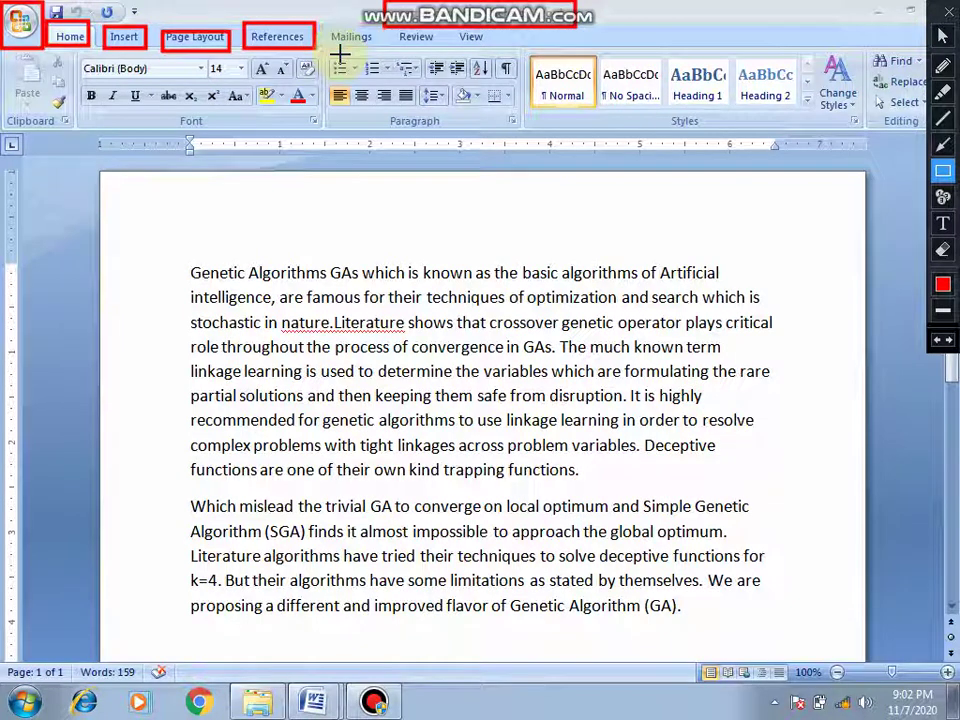
key("ctrl+z")
key("ctrl+z")
key("ctrl+z")
key("ctrl+z")
key("ctrl+z")
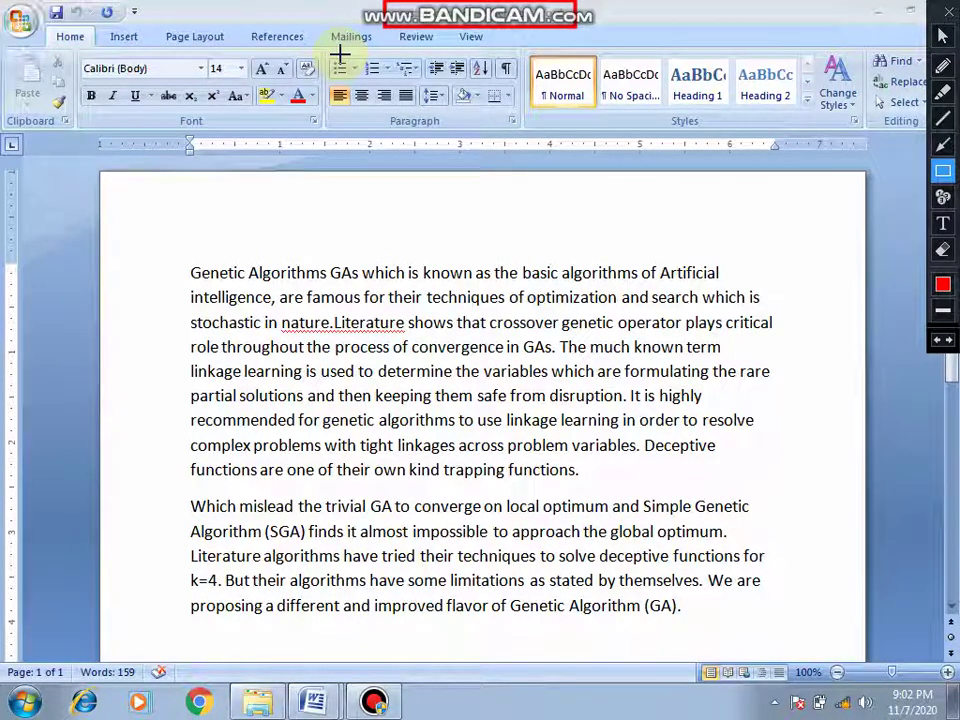
key("ctrl+z")
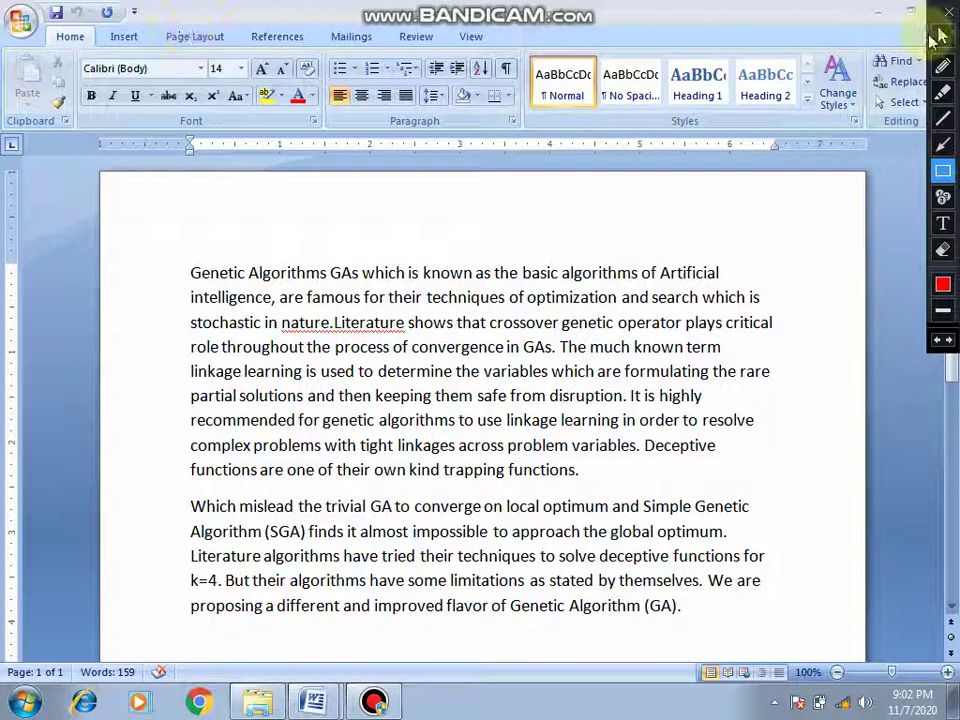
key("Escape")
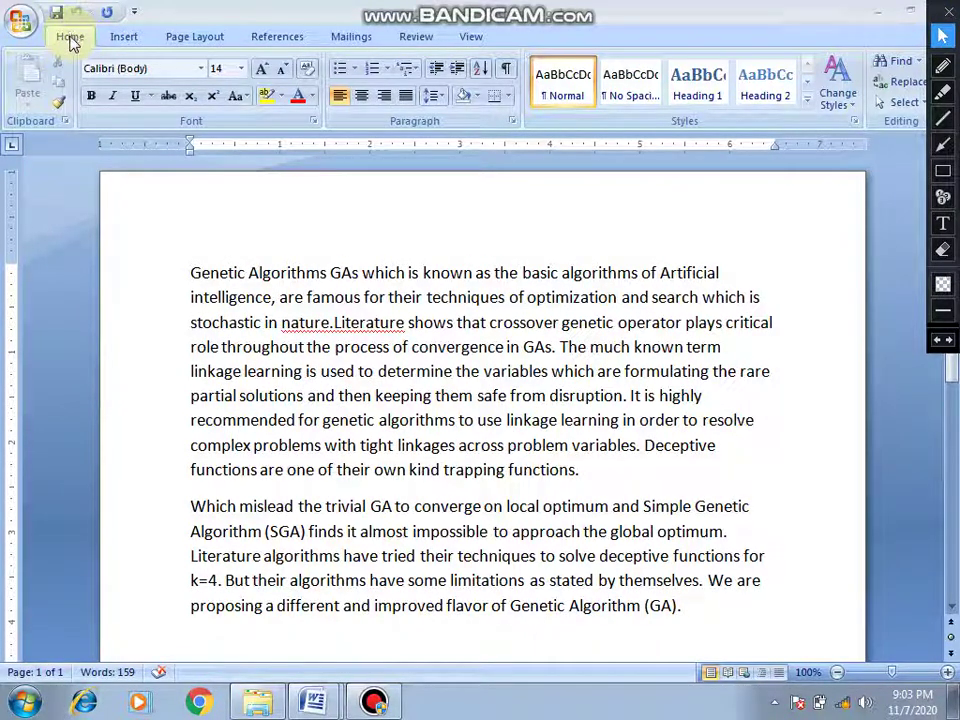
left_click(122, 38)
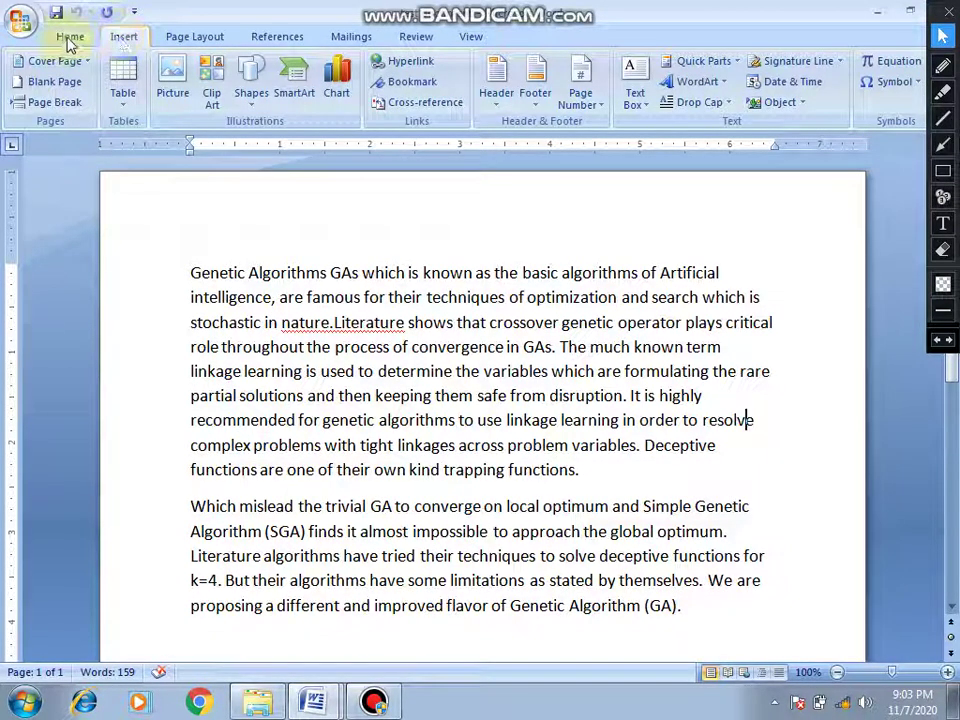
left_click(69, 40)
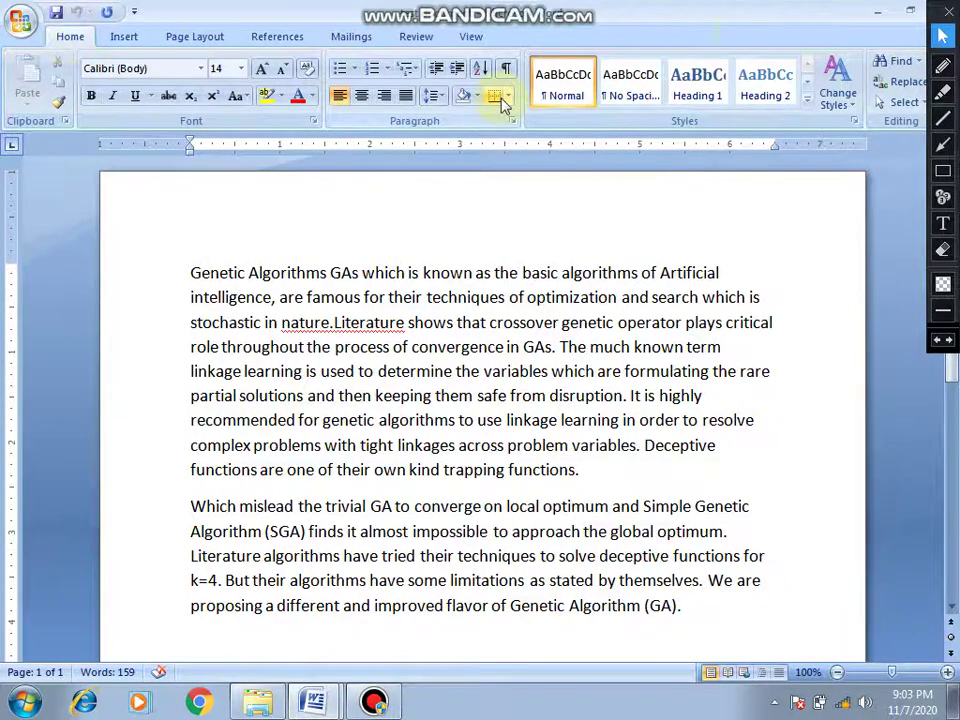
left_click(941, 176)
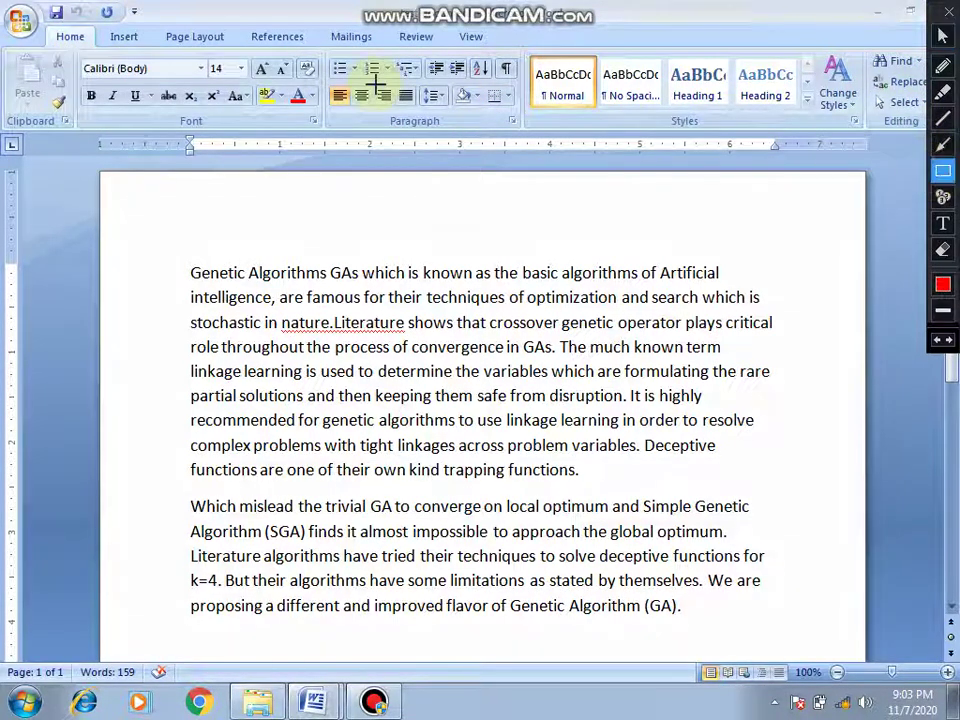
left_click_drag(5, 46, 889, 152)
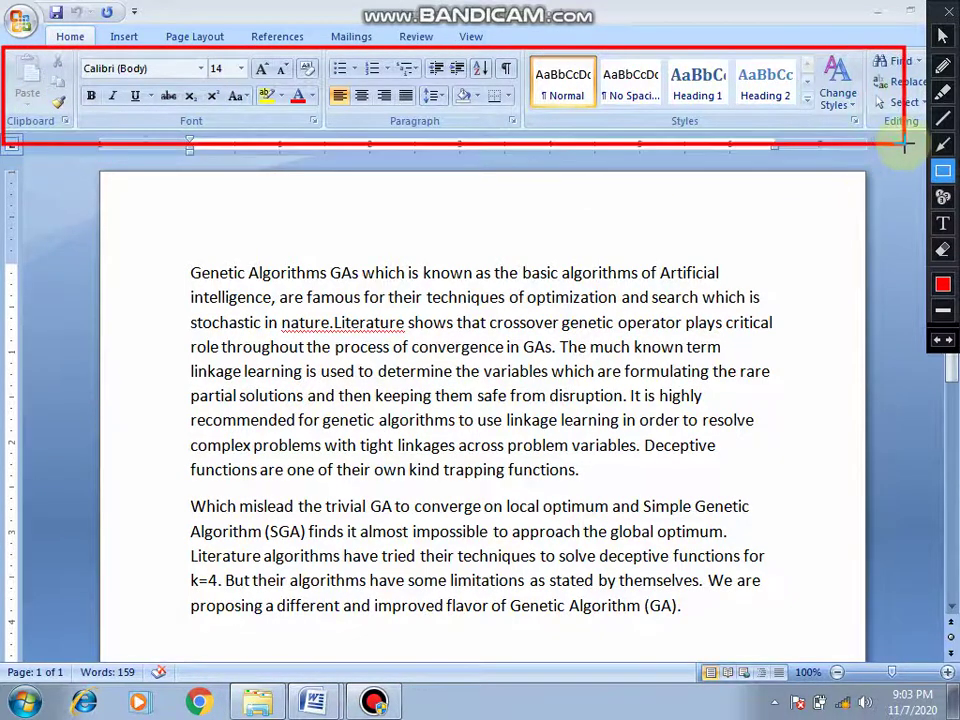
left_click_drag(889, 152, 943, 130)
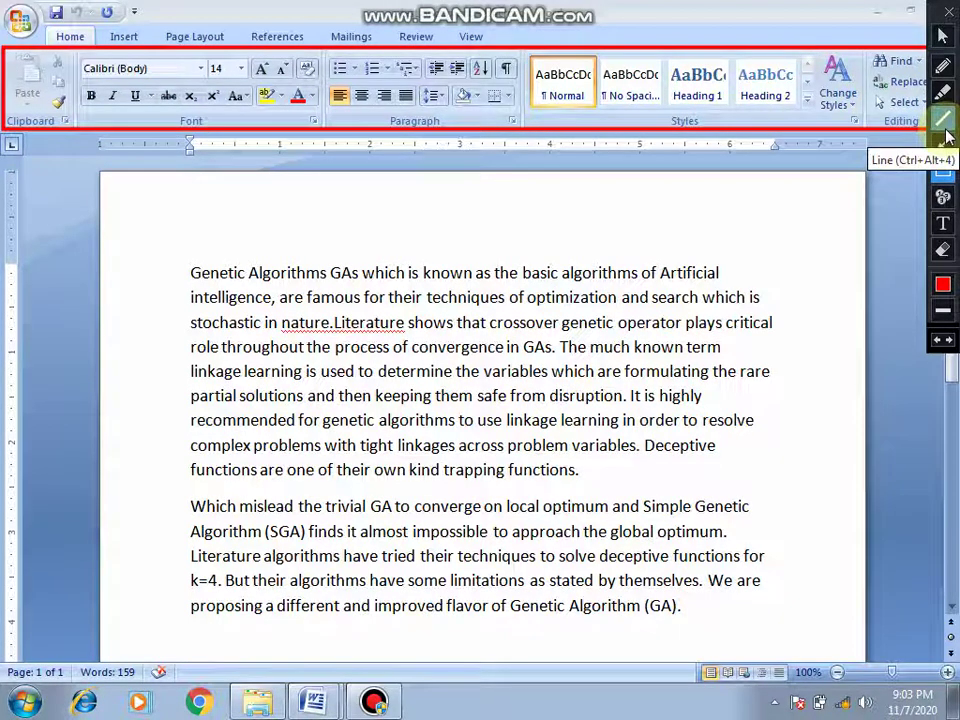
key("ctrl+z")
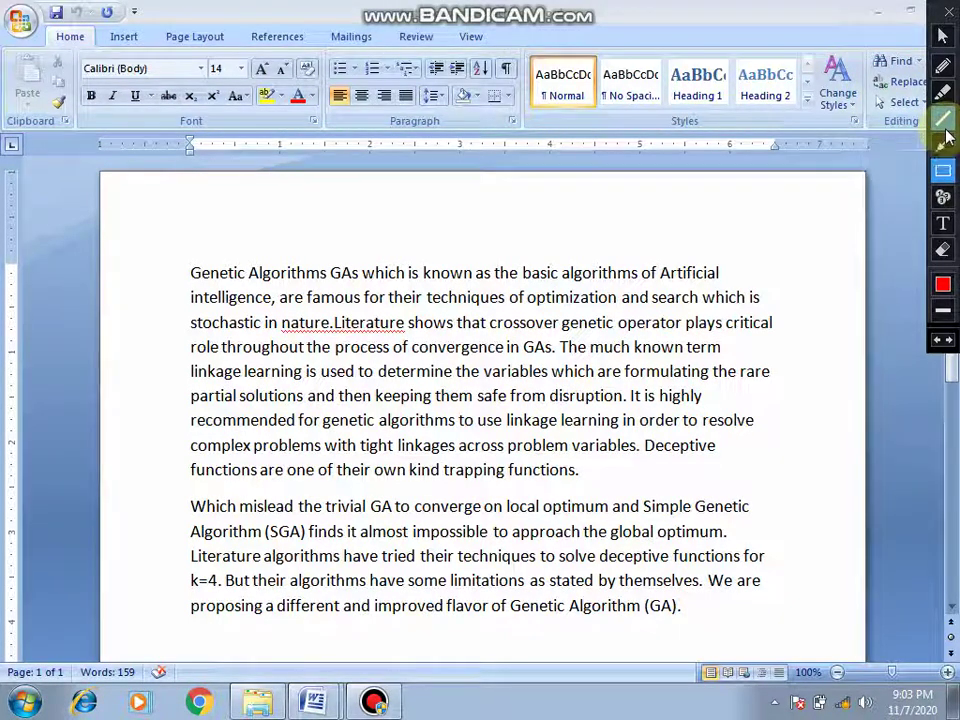
left_click(942, 65)
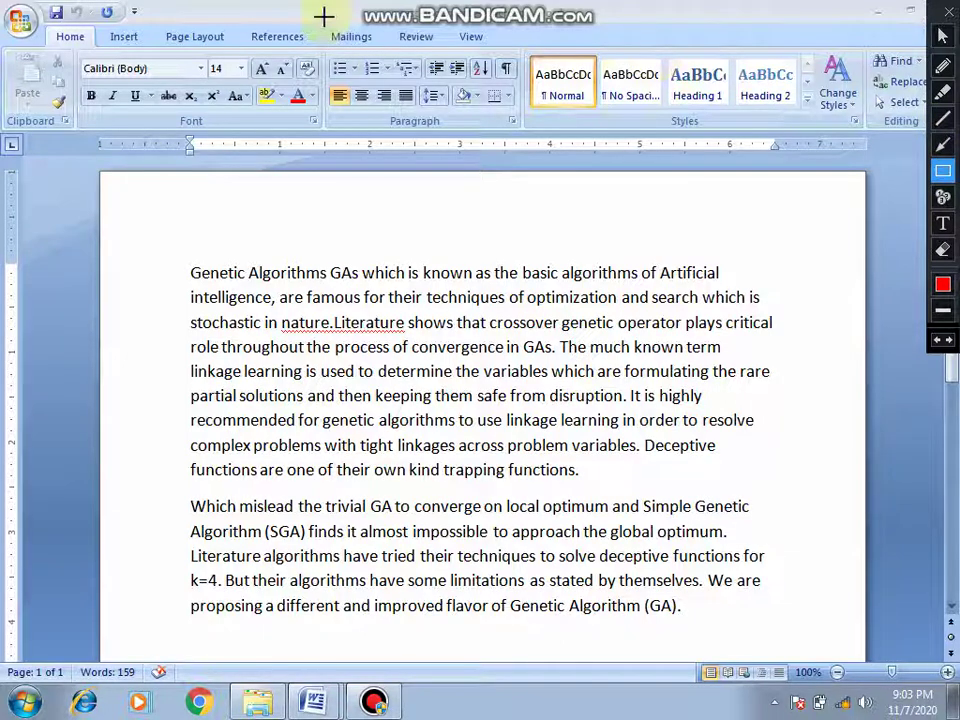
left_click(942, 36)
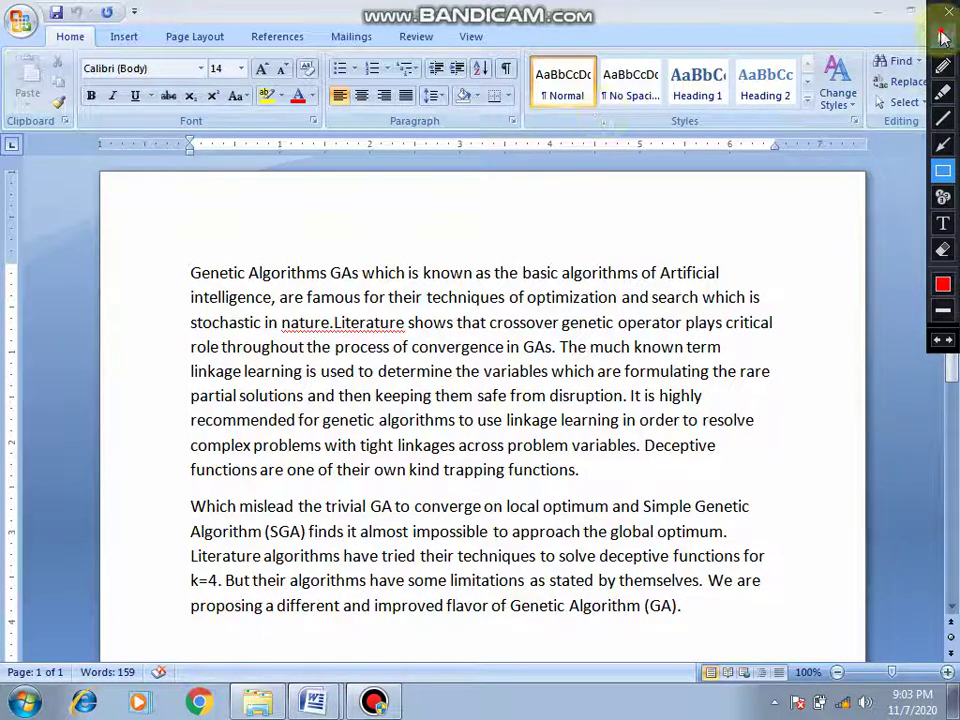
Show the Office menu's Save As submenu listing Word Document, Word Template and other formats.
left_click(18, 21)
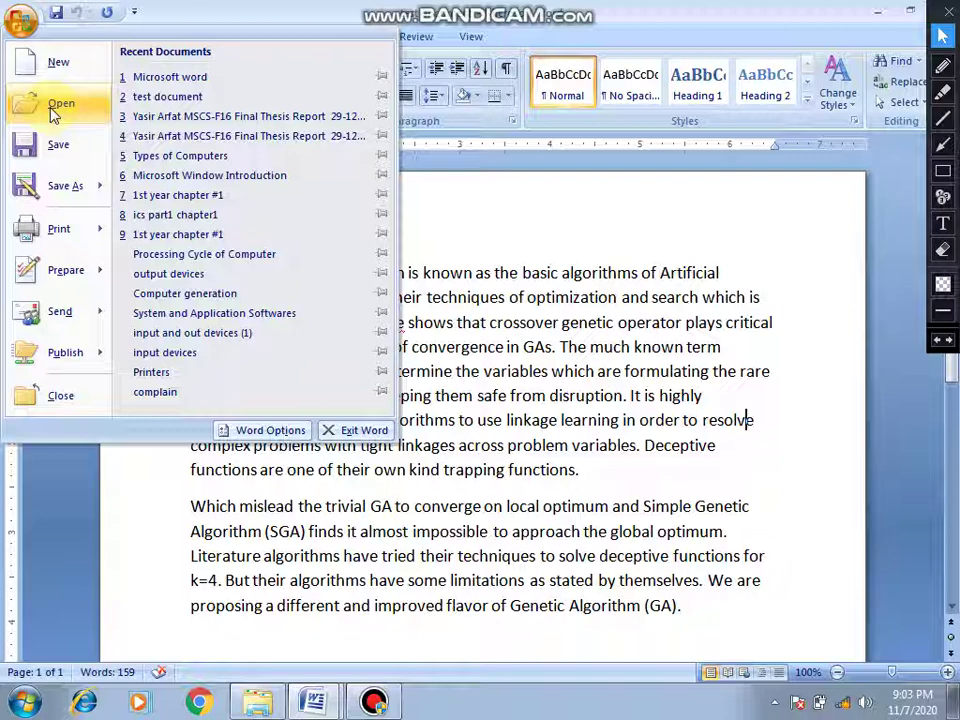
mouse_move(66, 192)
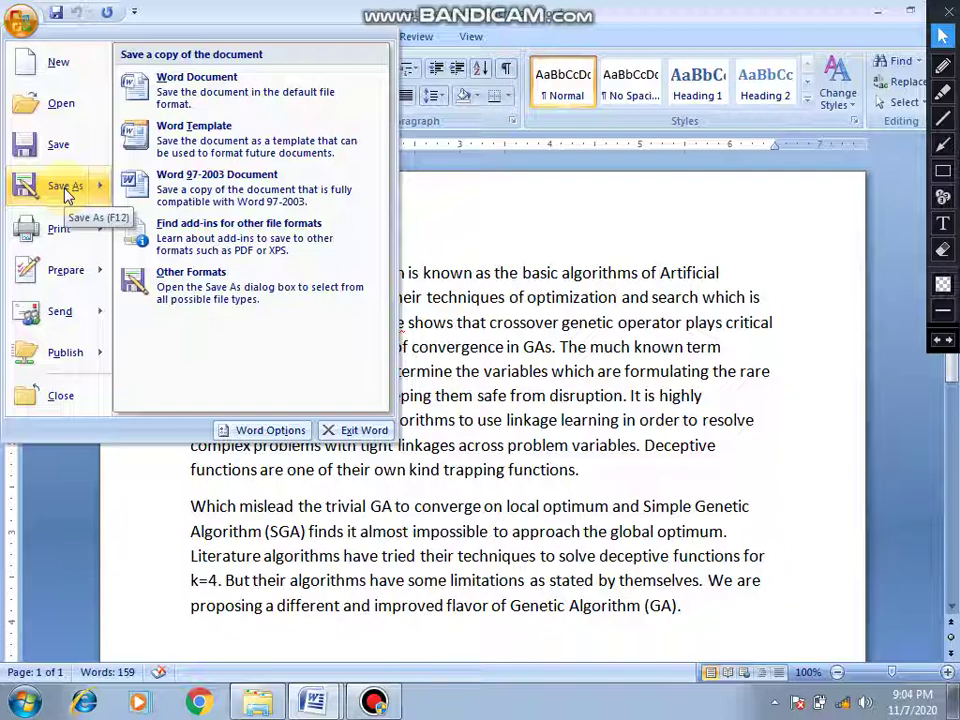
Set up Save As with file name 'test document2', type Word Document, in the Desktop folder.
left_click(66, 190)
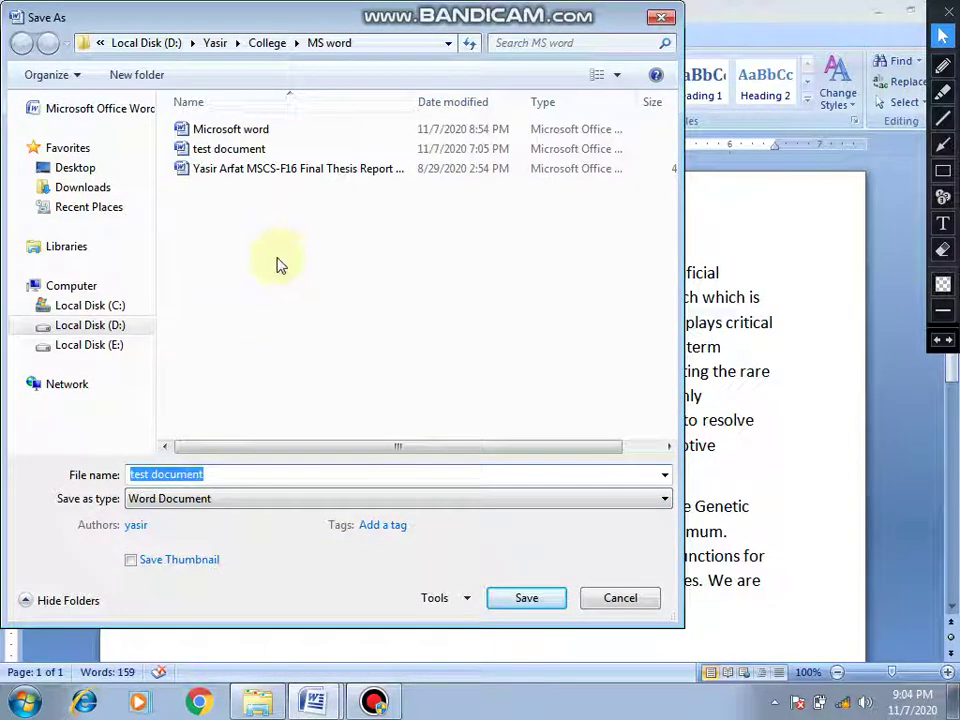
left_click(215, 471)
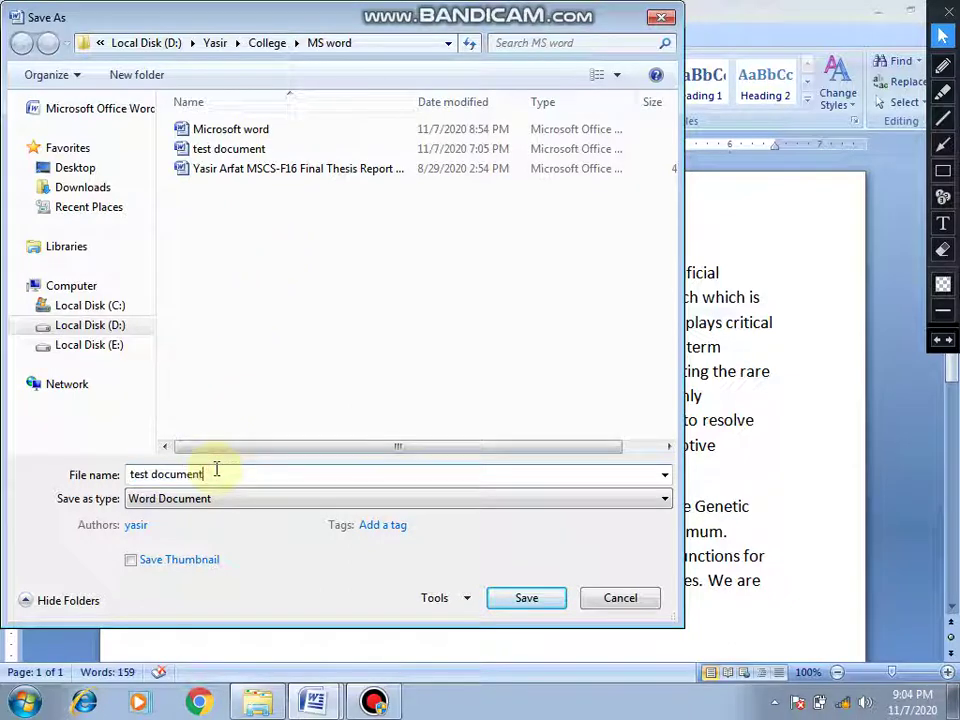
type("2")
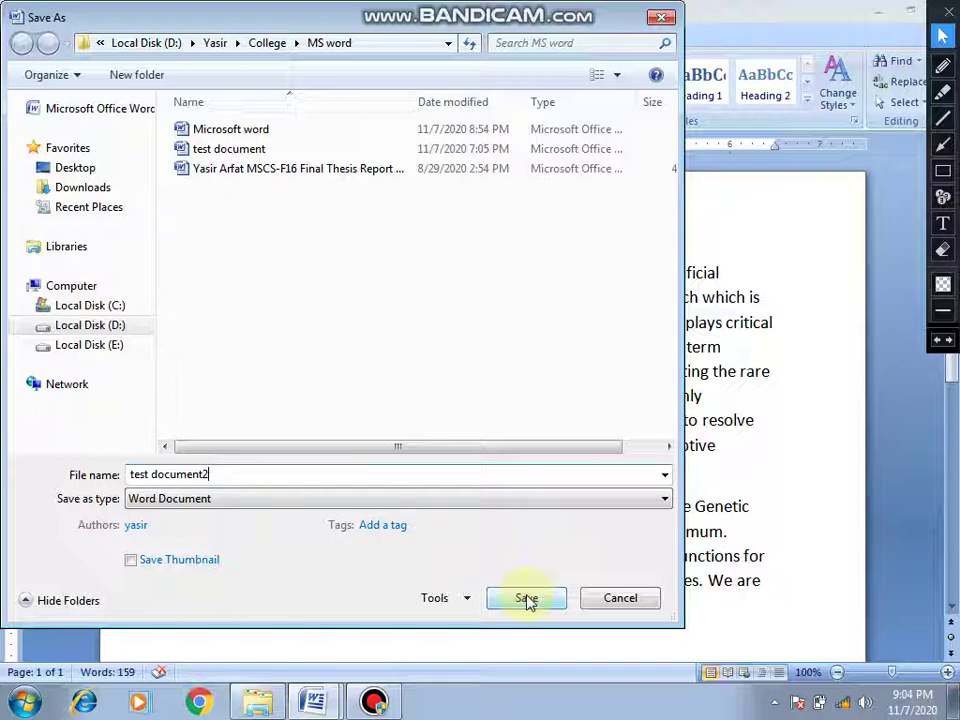
left_click(381, 43)
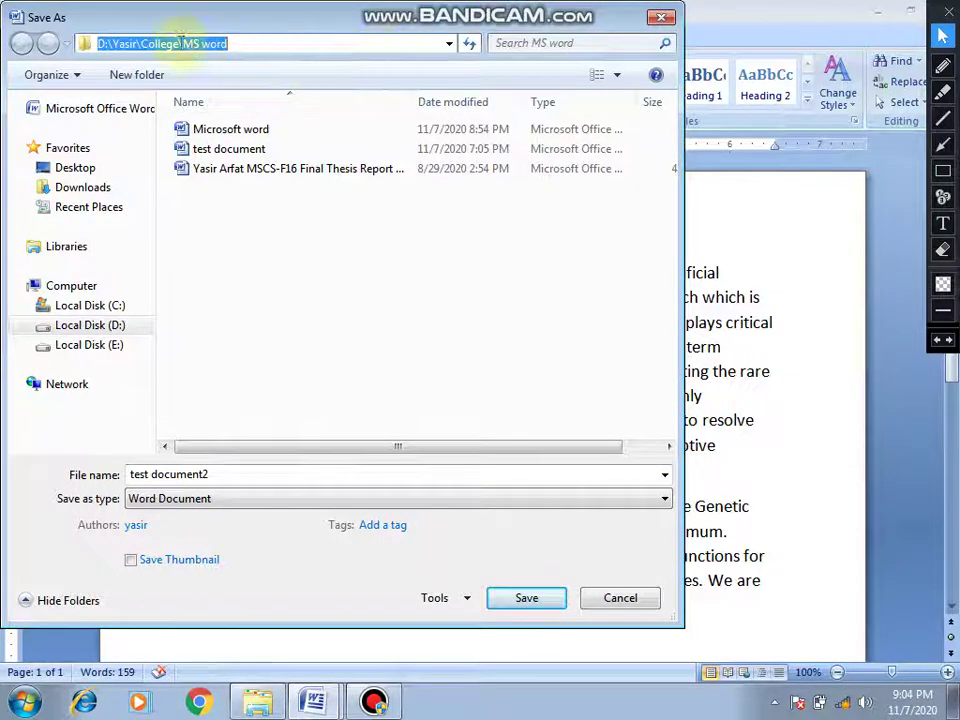
left_click(110, 43)
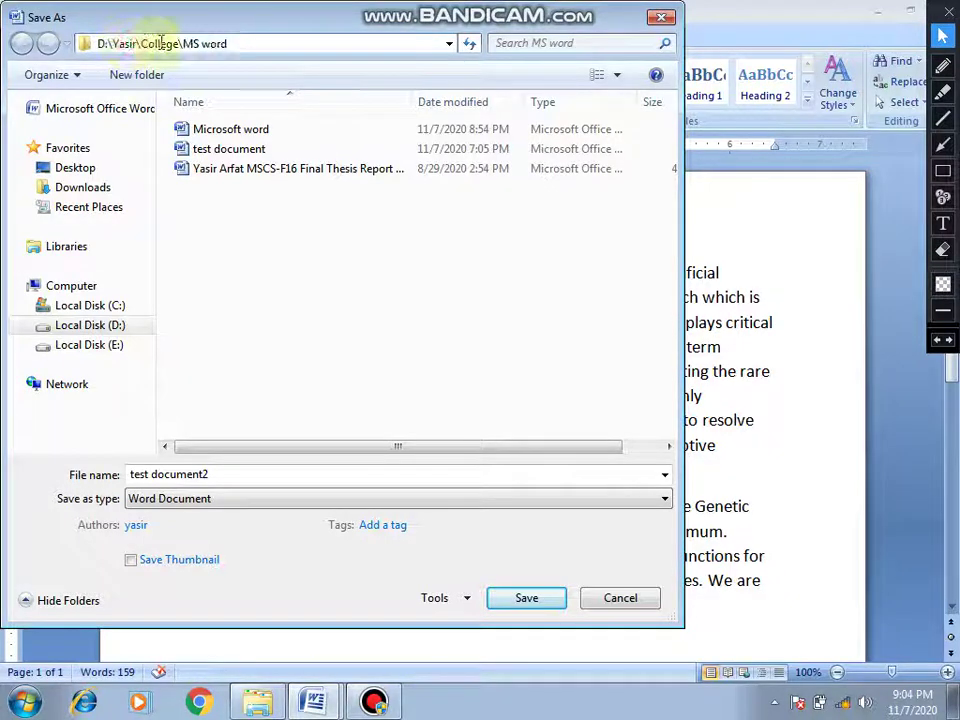
double_click(161, 43)
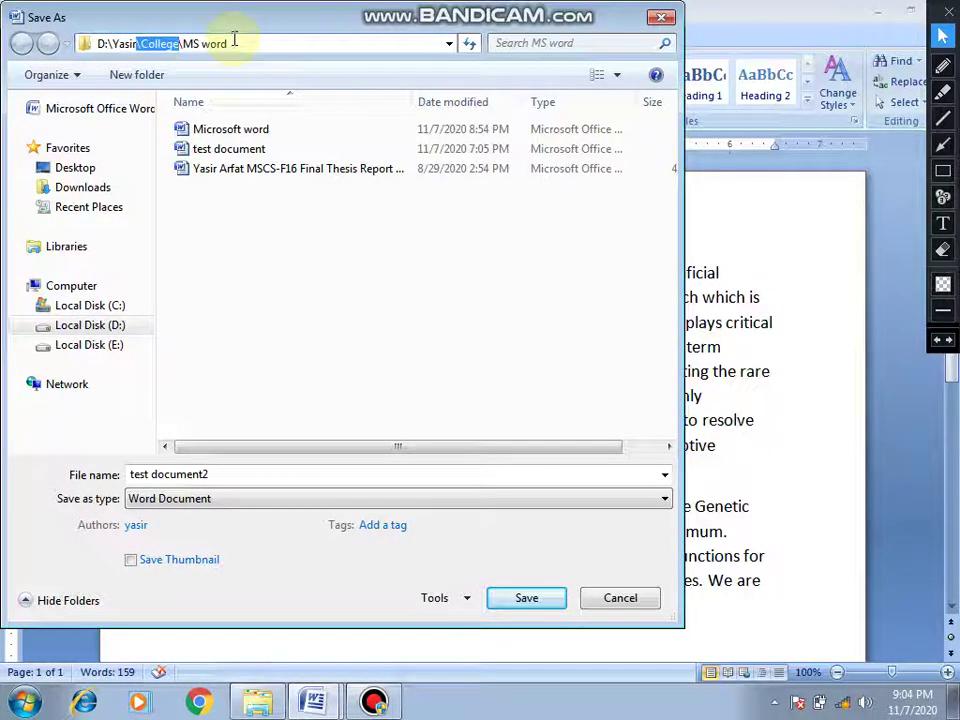
left_click_drag(230, 43, 184, 43)
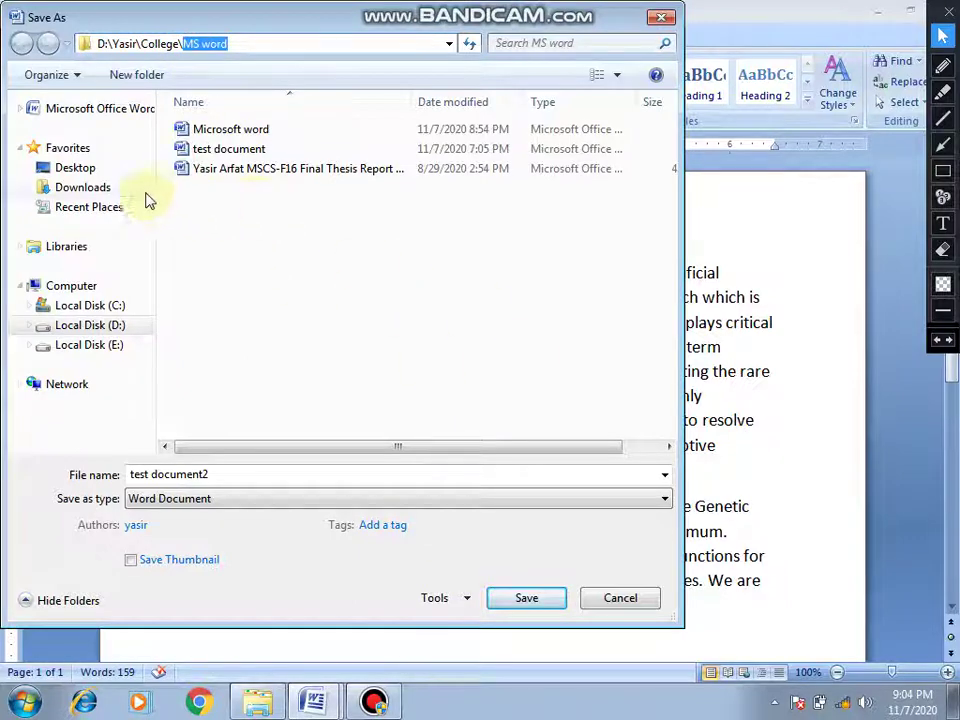
left_click(86, 173)
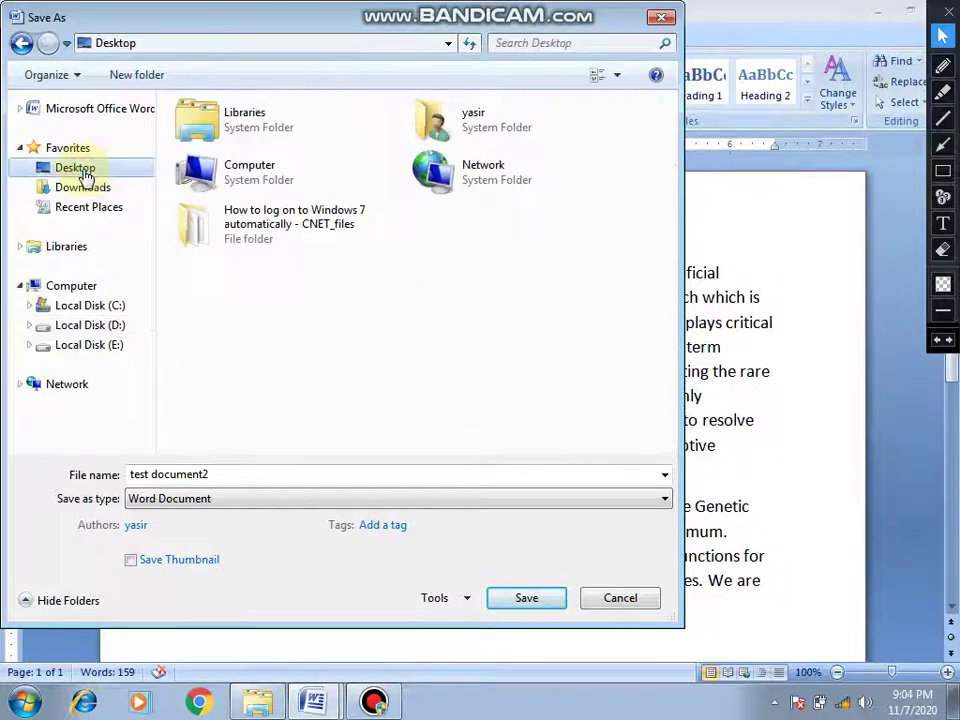
Save the file as 'test document2' and show the Office menu's Print choices.
left_click(529, 599)
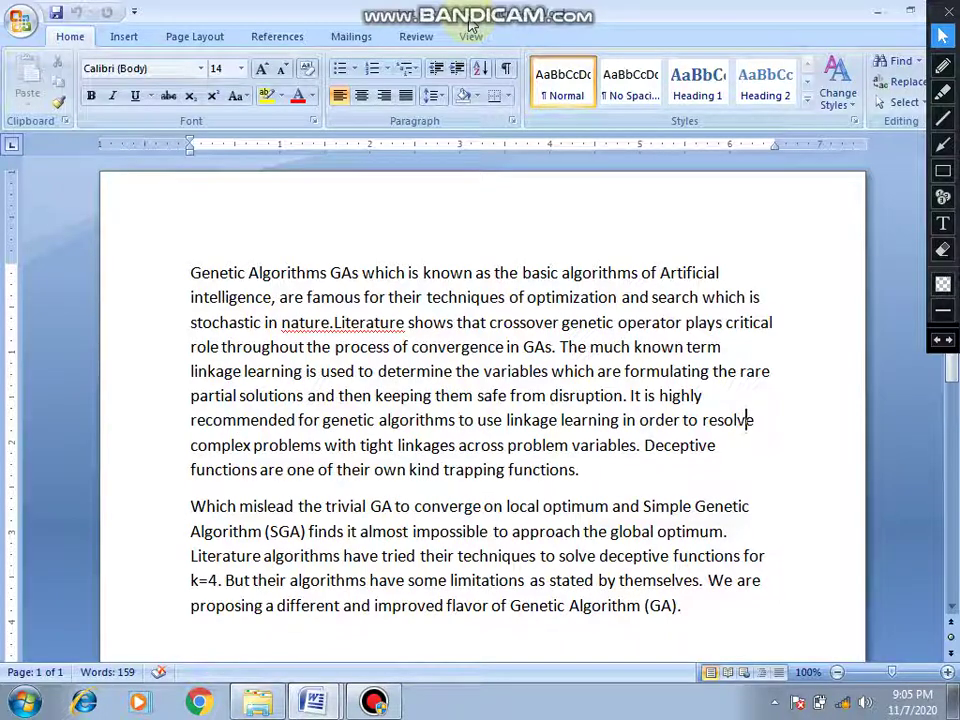
left_click(22, 24)
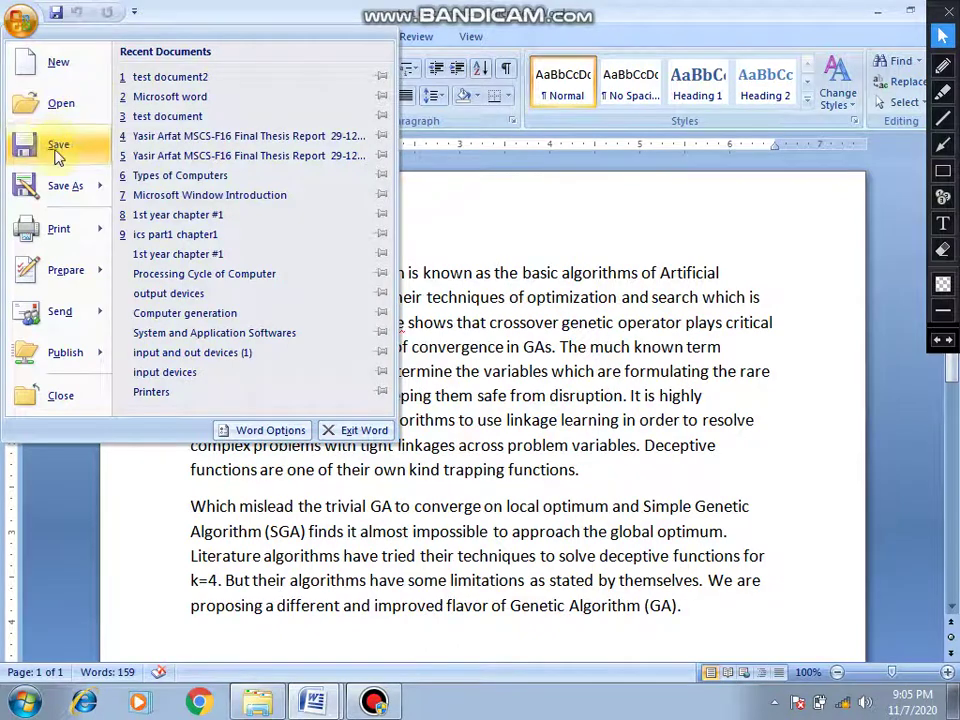
mouse_move(68, 235)
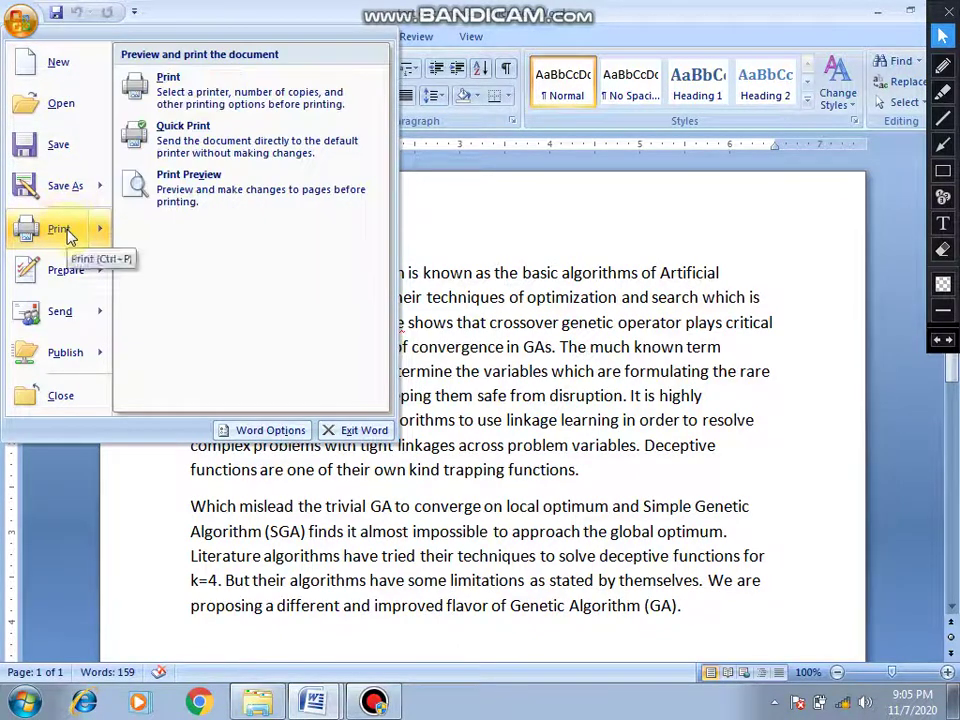
In the Print dialog, keep Microsoft XPS Document Writer and try page ranges, entering pages 1,2.
left_click(64, 229)
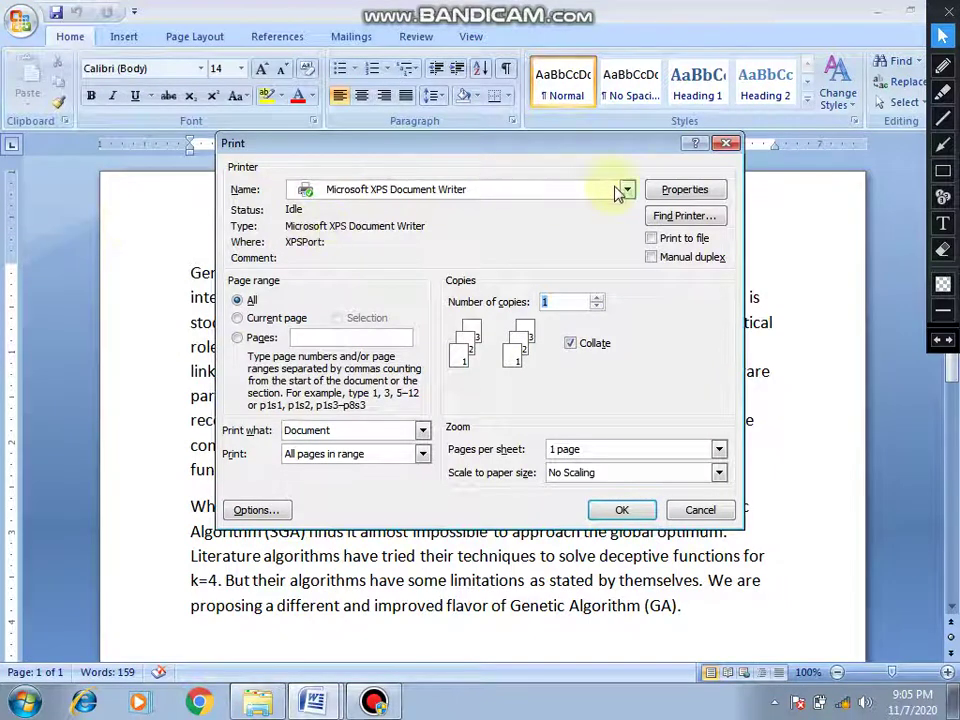
left_click(627, 190)
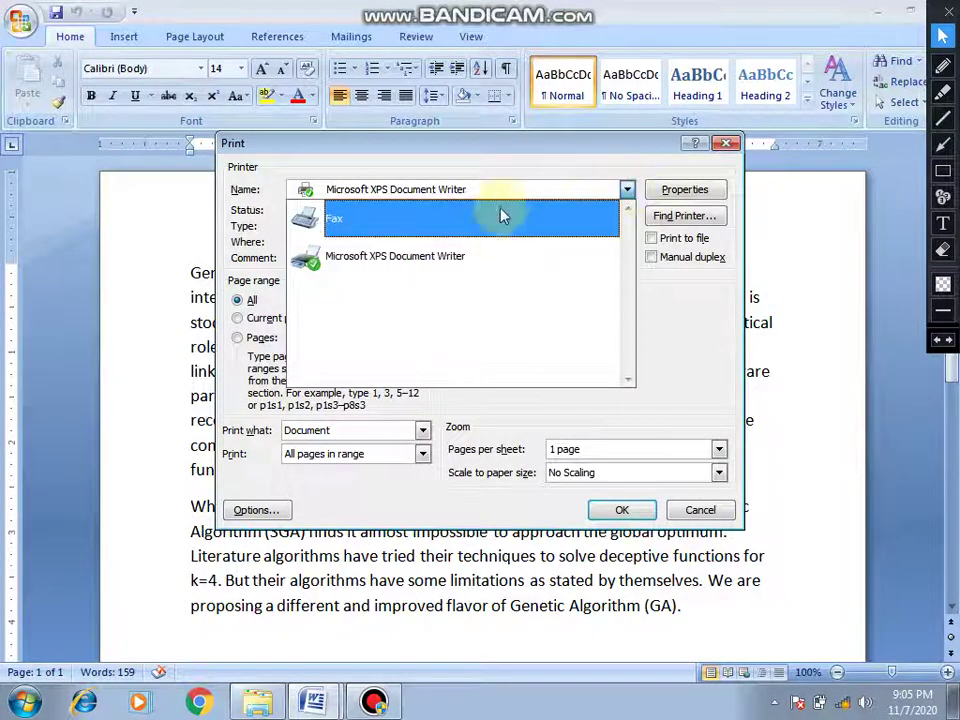
left_click(683, 326)
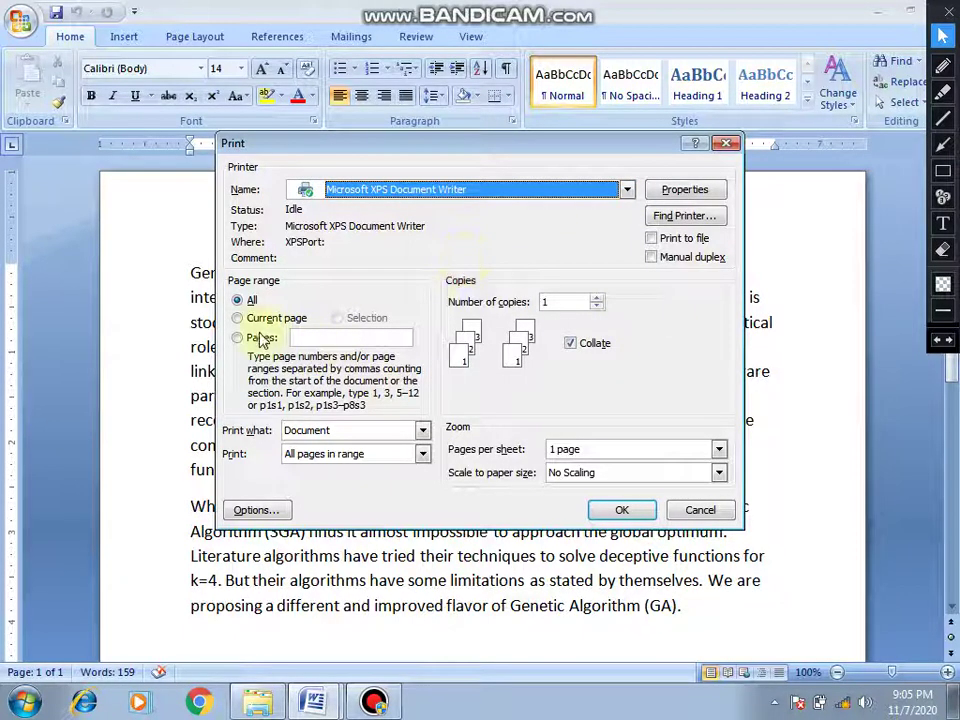
left_click(241, 302)
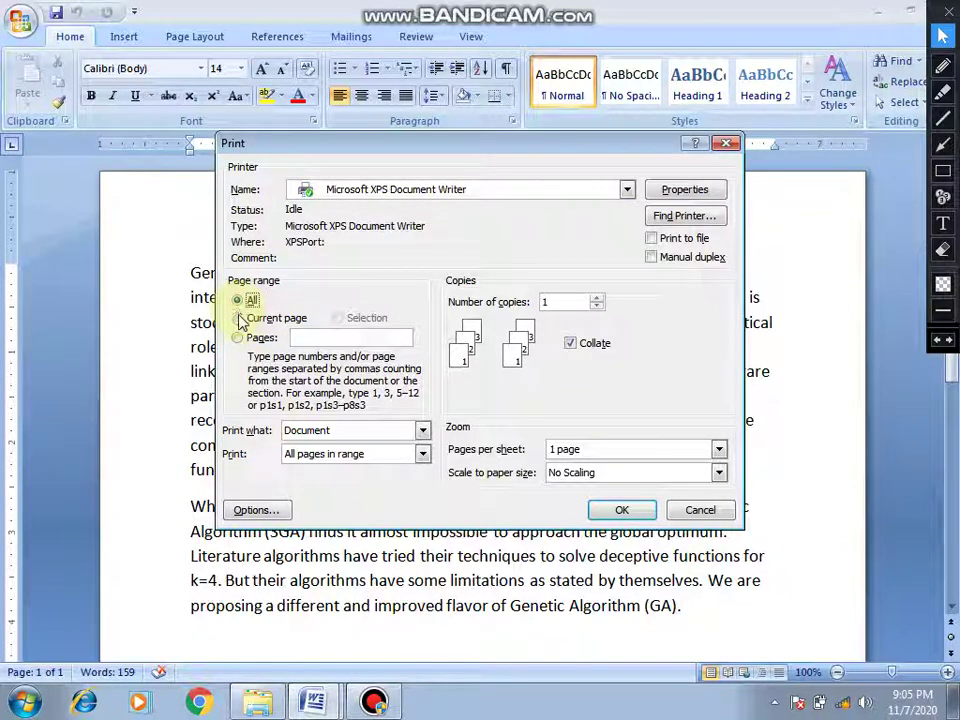
left_click(238, 319)
left_click(237, 339)
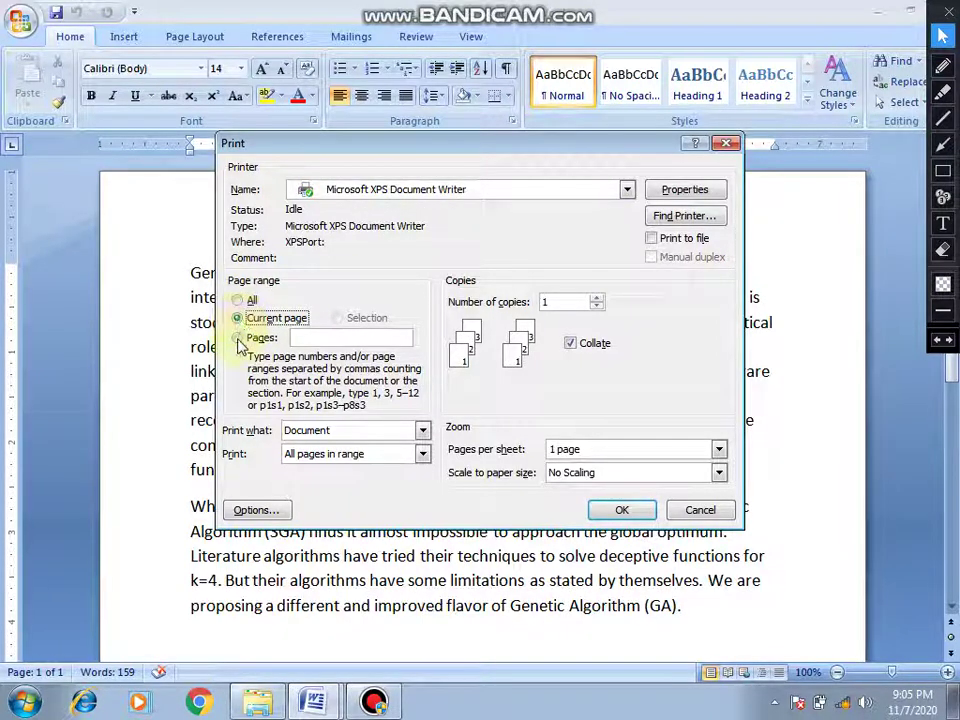
type("1")
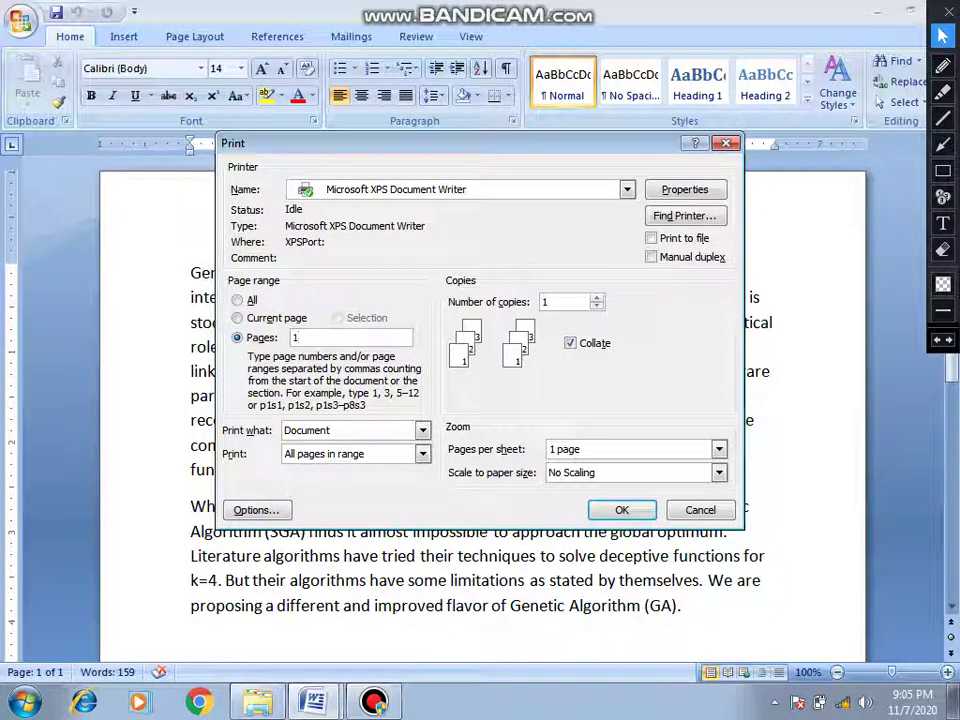
type(",2")
Reset the range to All pages, clear the copy count, and cancel printing.
left_click(238, 301)
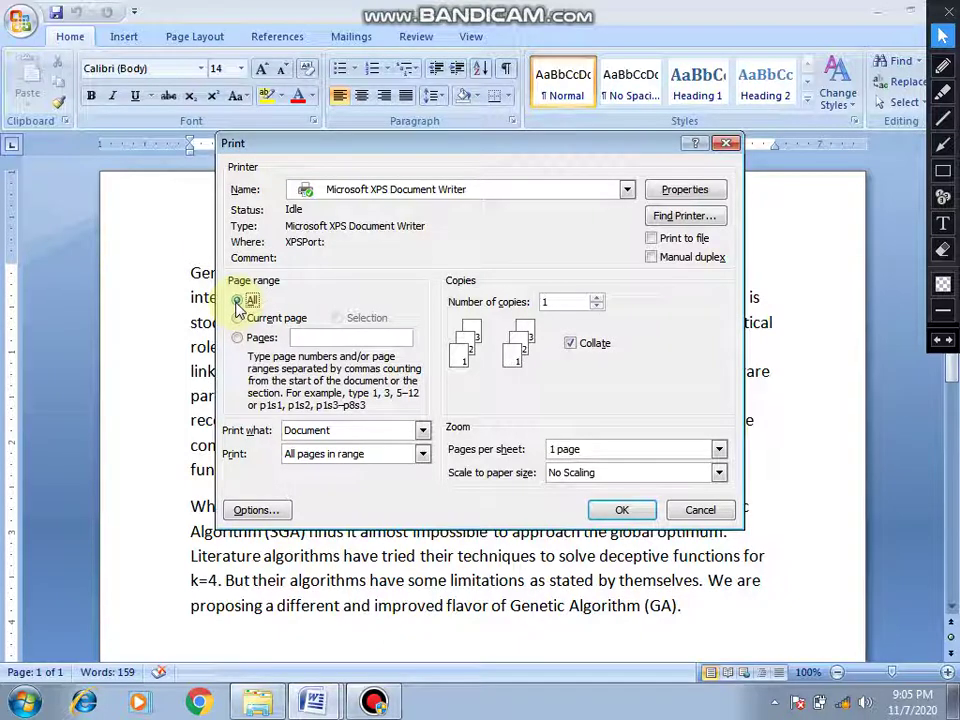
double_click(561, 301)
key("BackSpace")
type("3")
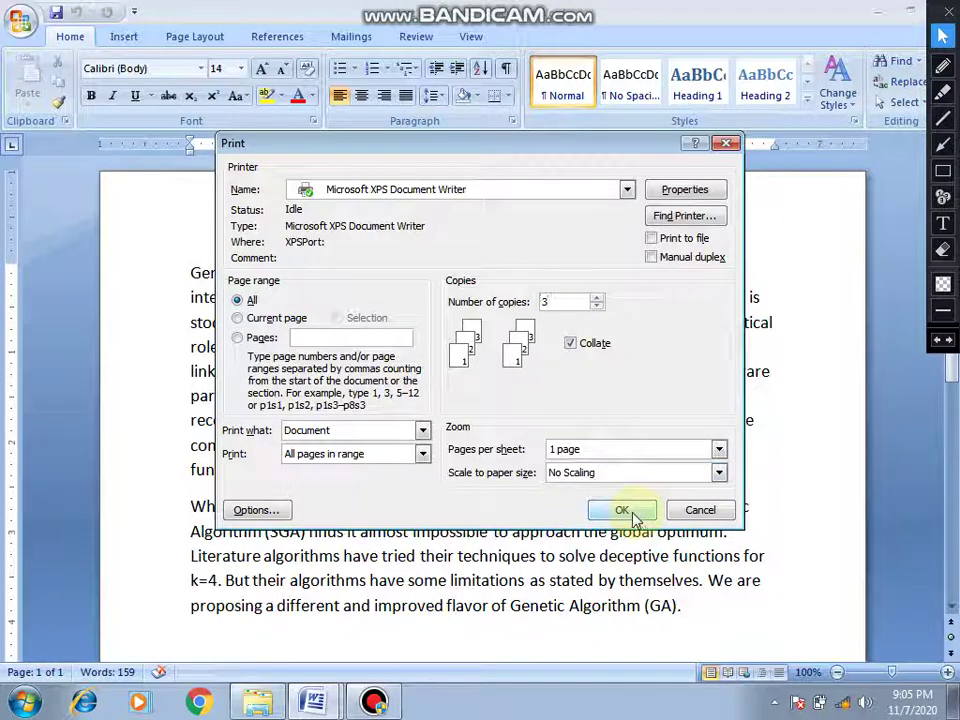
left_click(698, 512)
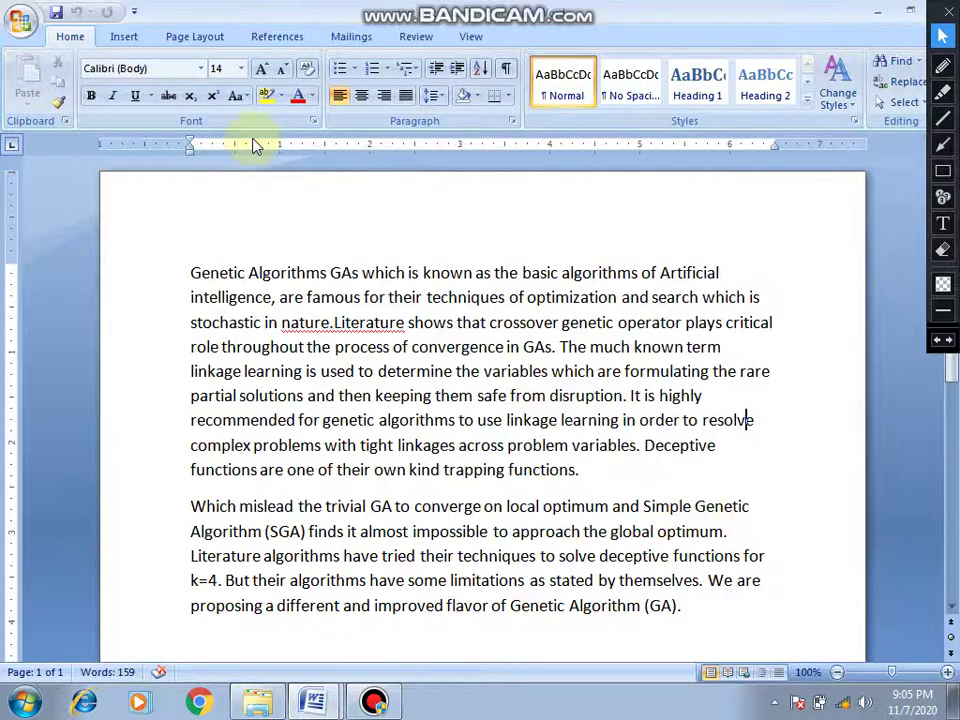
left_click(22, 25)
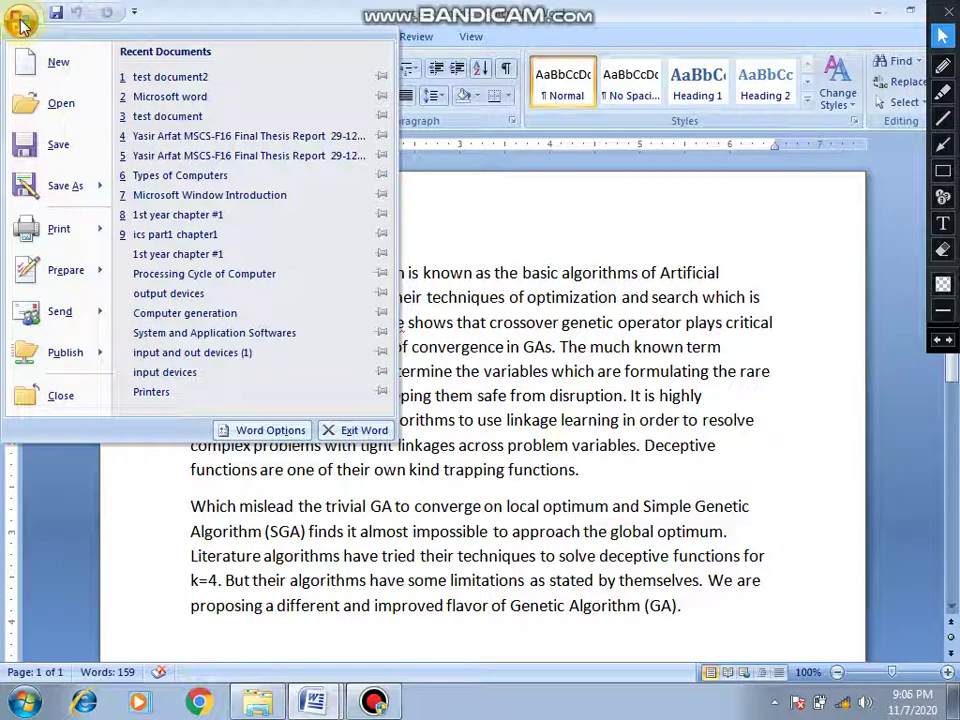
left_click(230, 12)
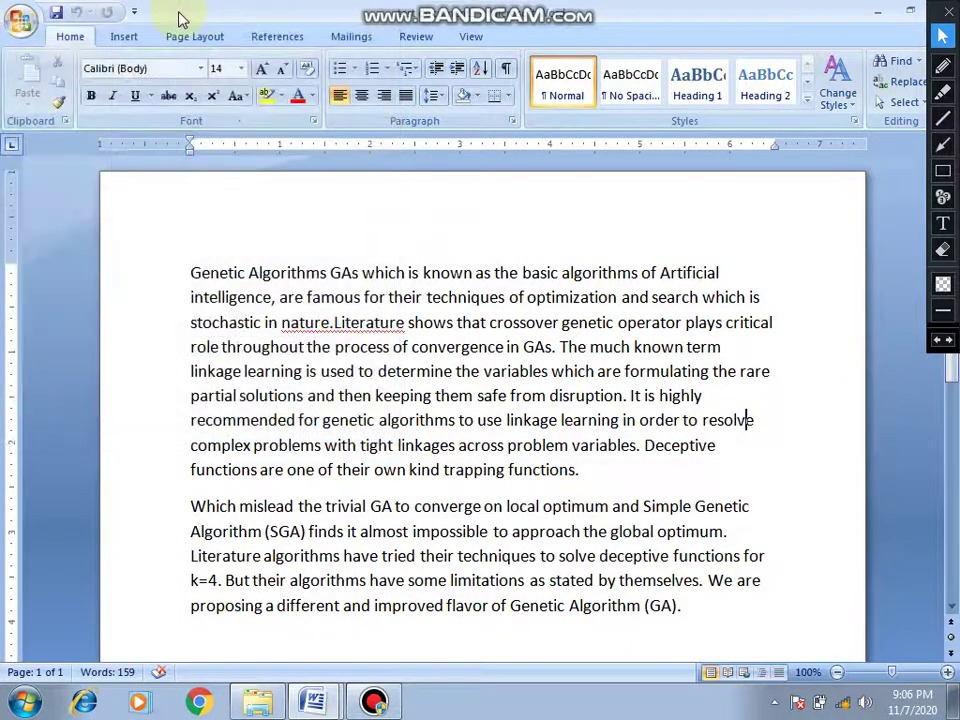
left_click(57, 14)
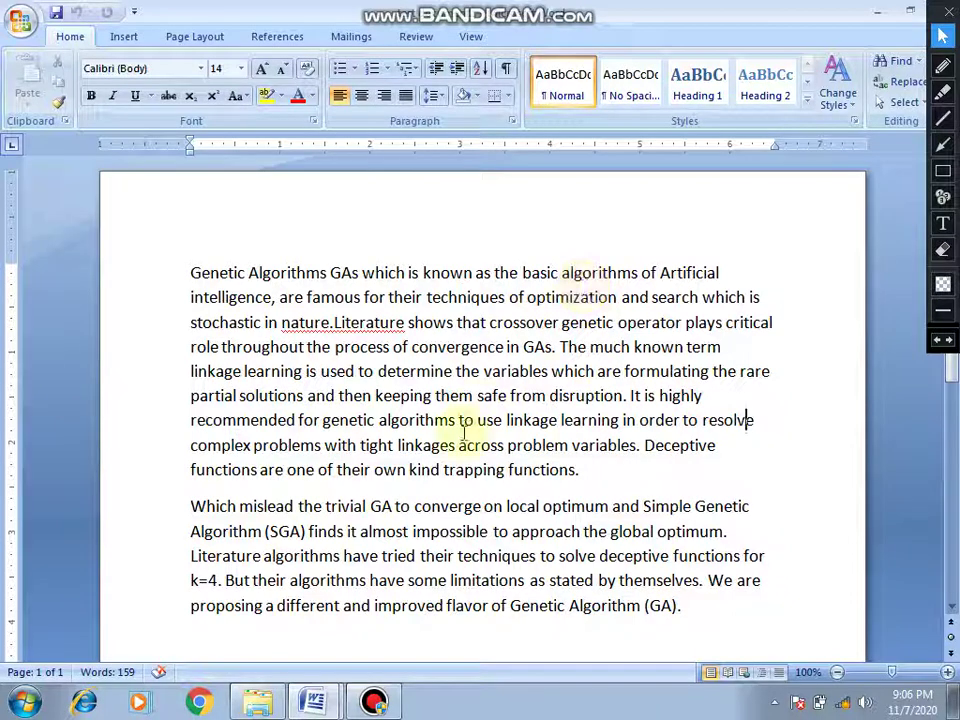
left_click(943, 171)
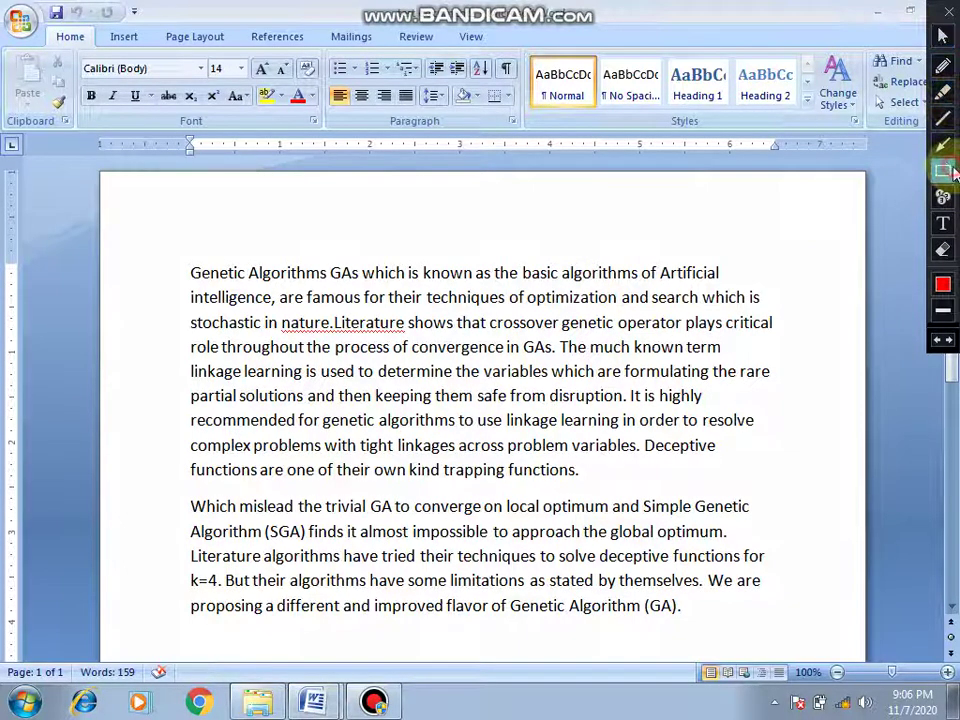
left_click_drag(4, 662, 918, 679)
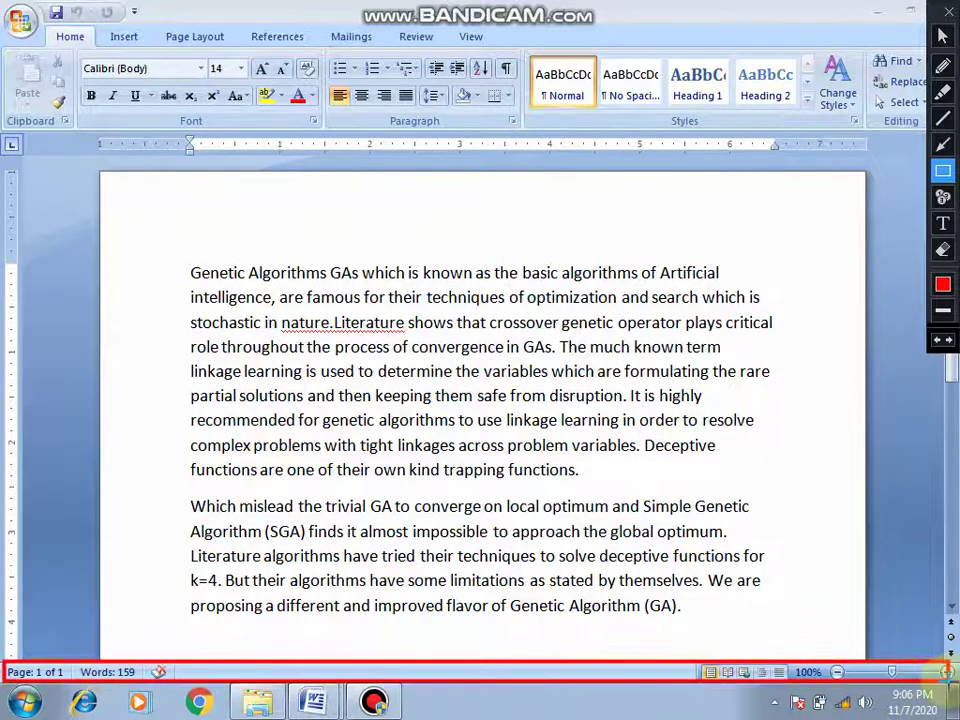
left_click_drag(918, 679, 948, 677)
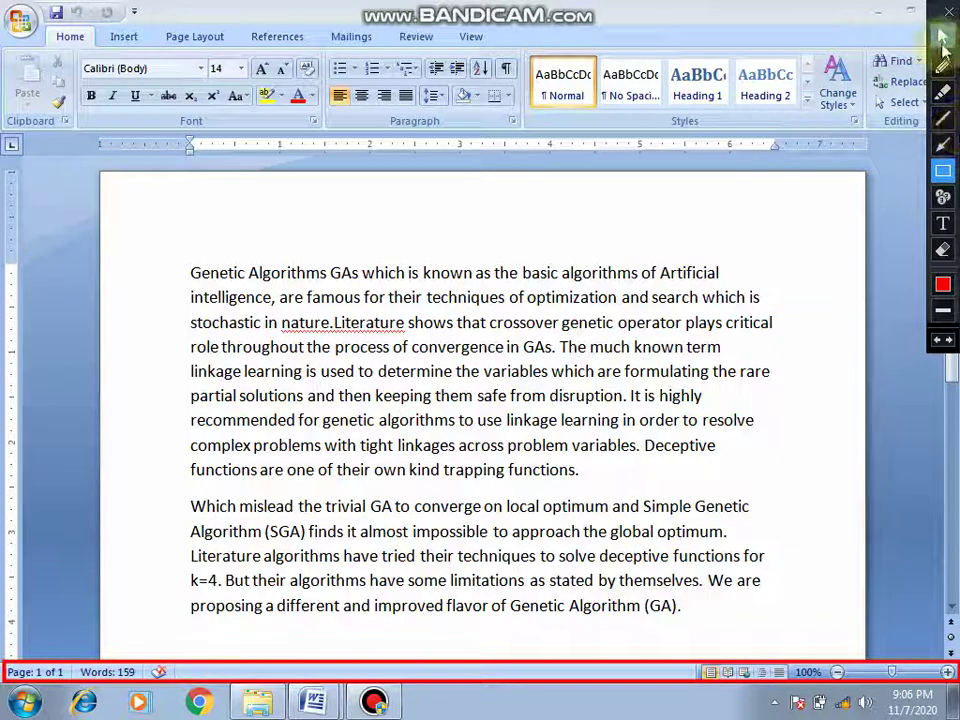
left_click(942, 38)
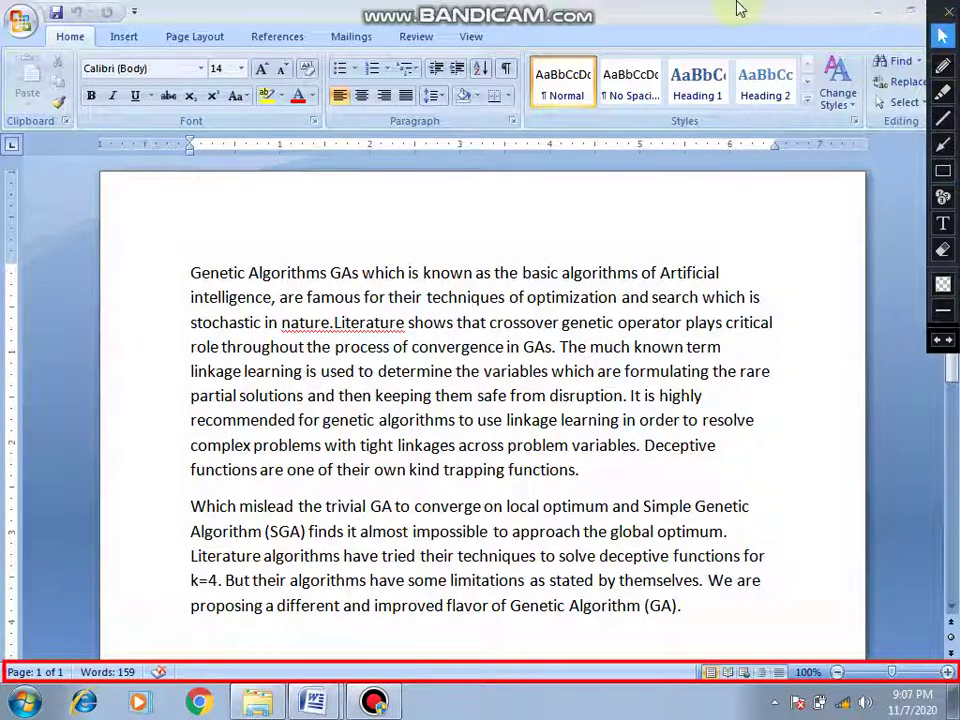
mouse_move(503, 8)
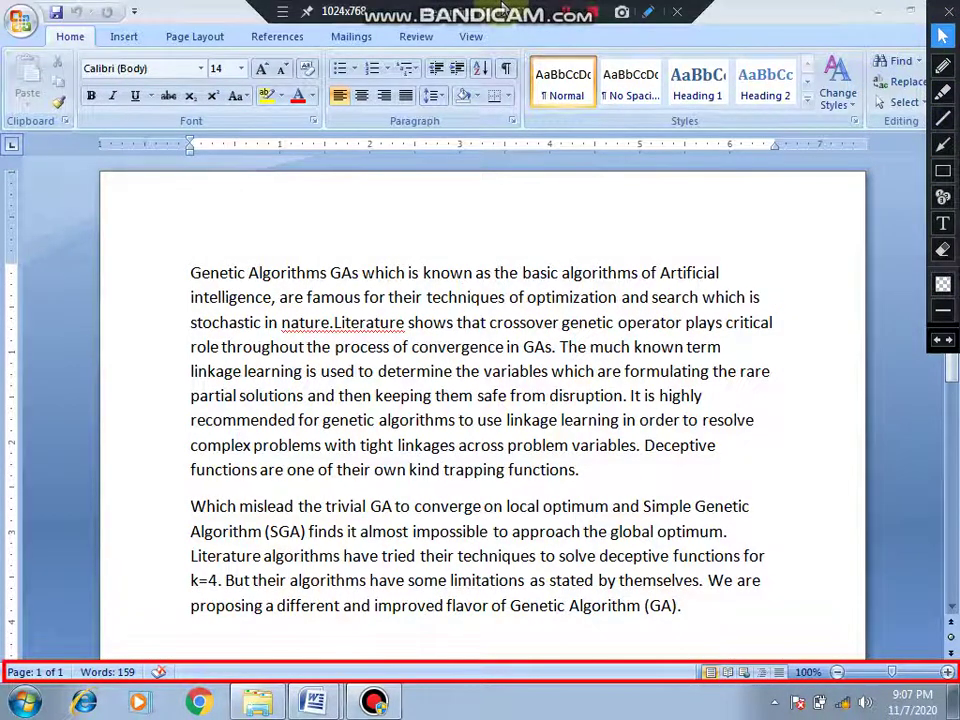